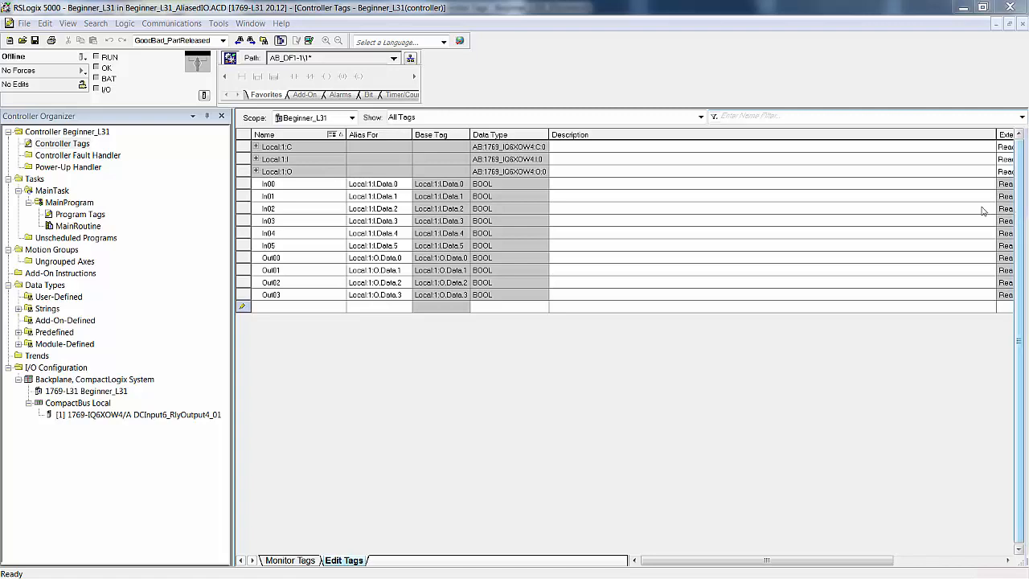
Add a new controller tag named Junk00 in the blank row below Out03
left_click(293, 308)
left_click(291, 308)
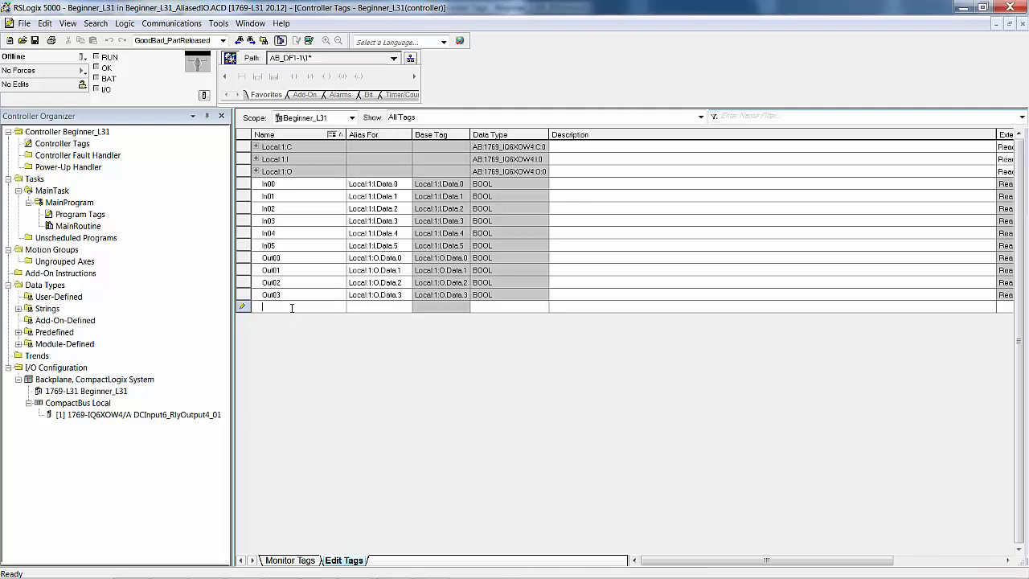
type("Ju")
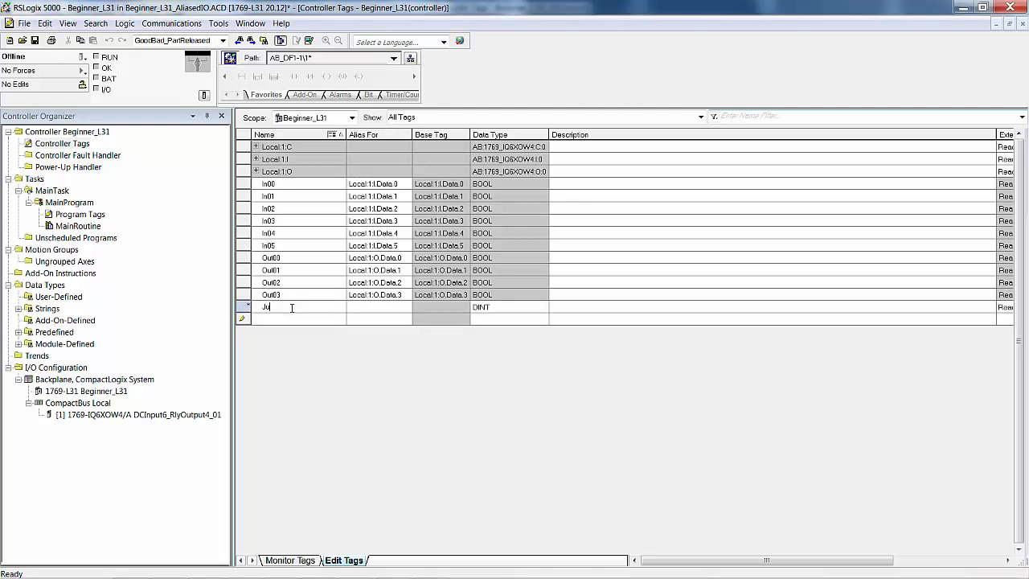
type("nk00")
Alias the Junk00 tag to bit 0 of the output data, Local:1:O.Data.0
left_click(408, 309)
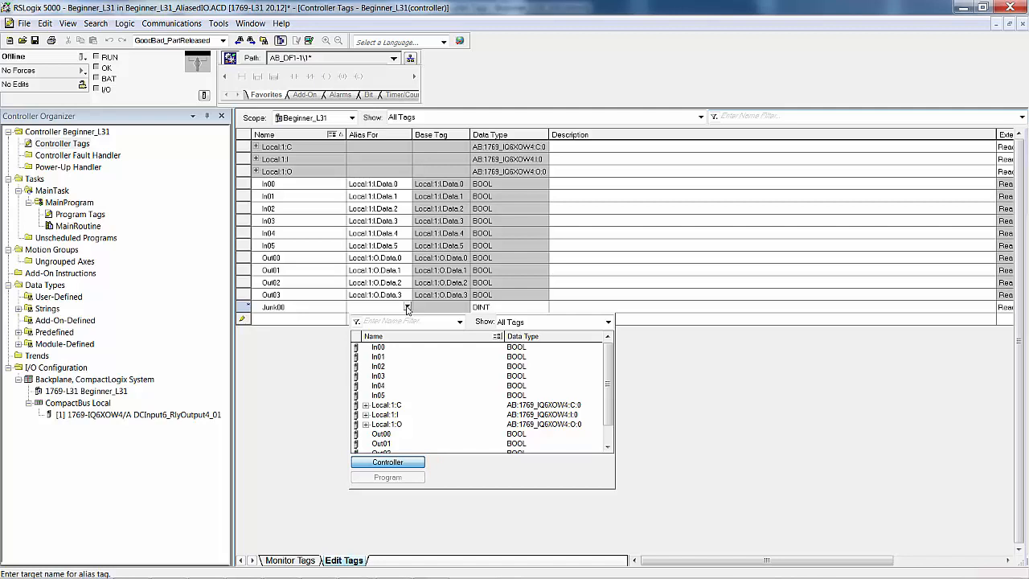
left_click(366, 425)
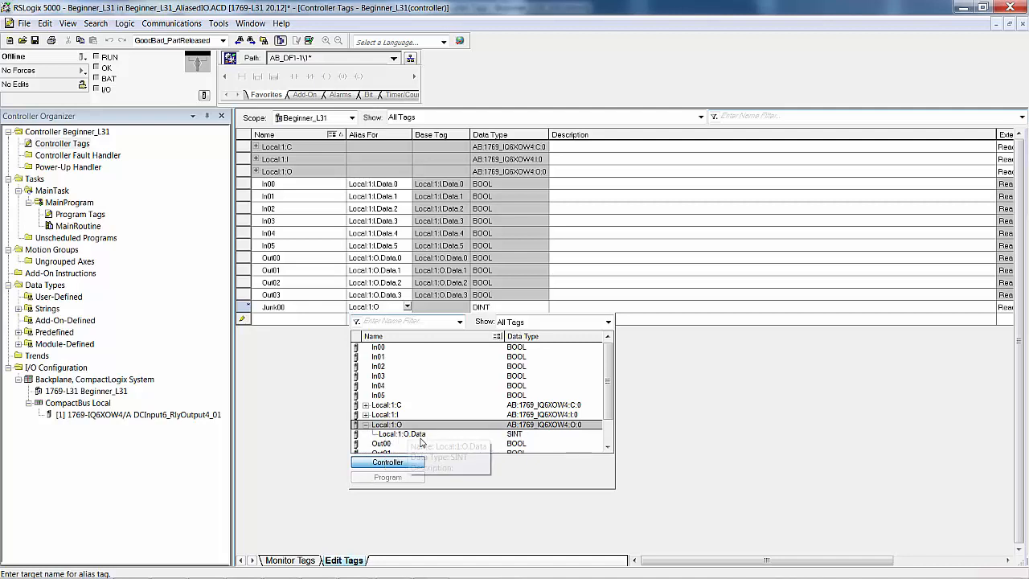
left_click(424, 435)
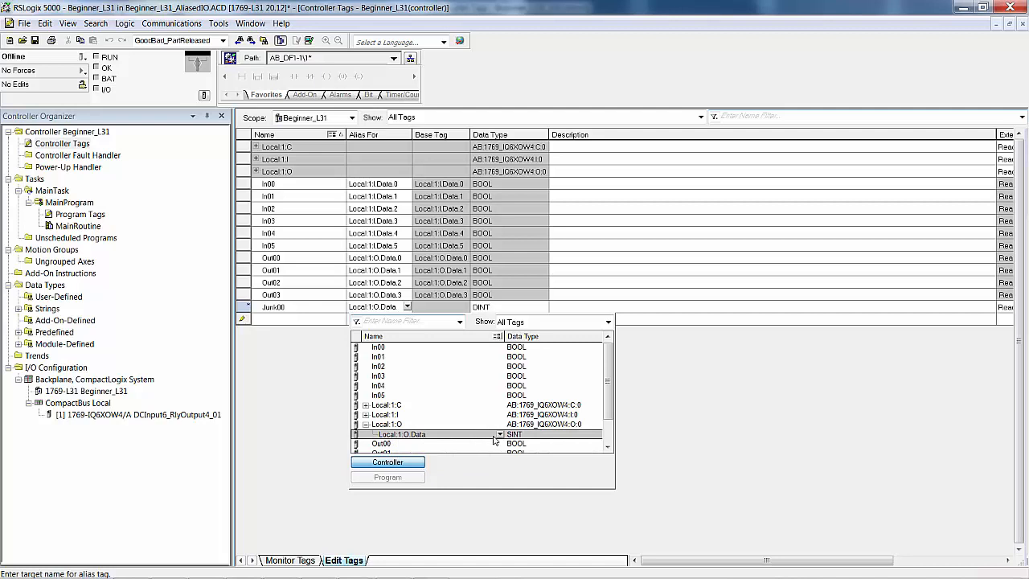
left_click(386, 425)
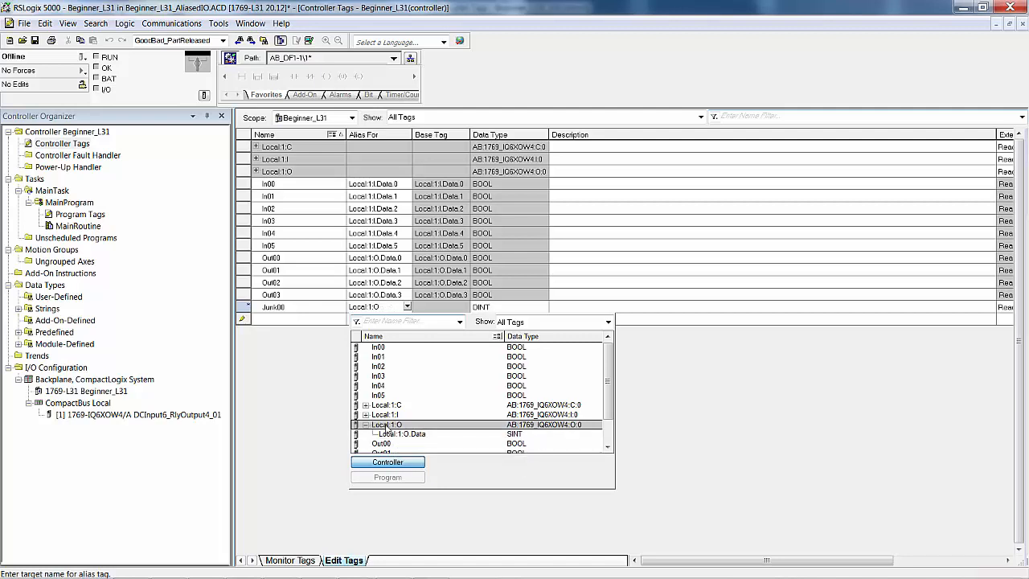
left_click(366, 424)
left_click(366, 425)
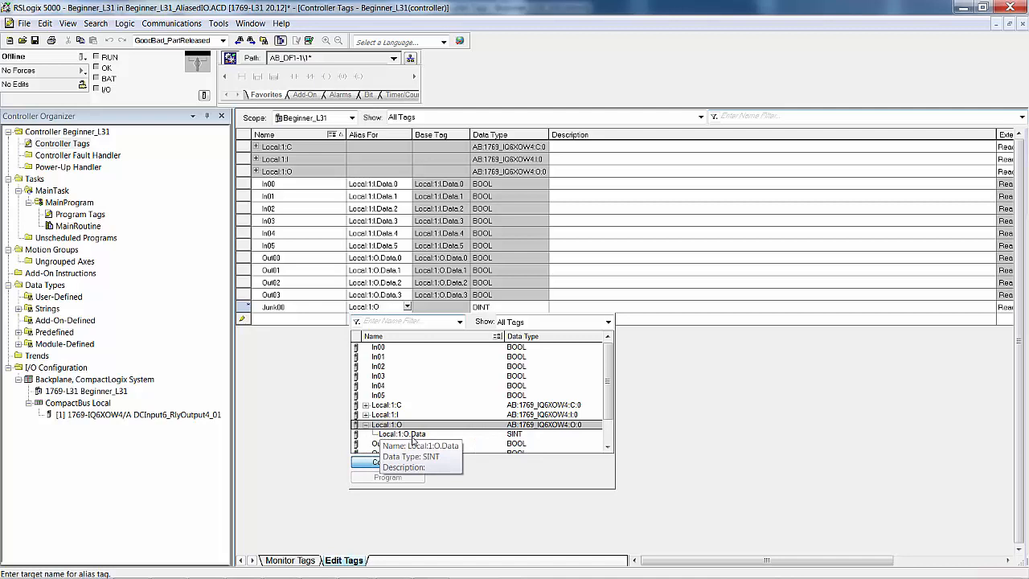
left_click(500, 435)
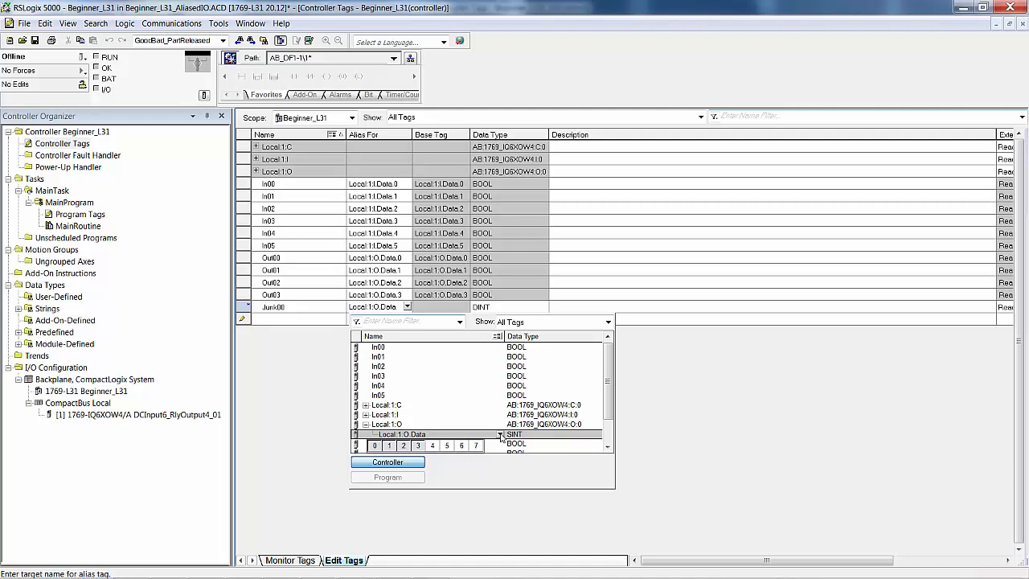
left_click(376, 446)
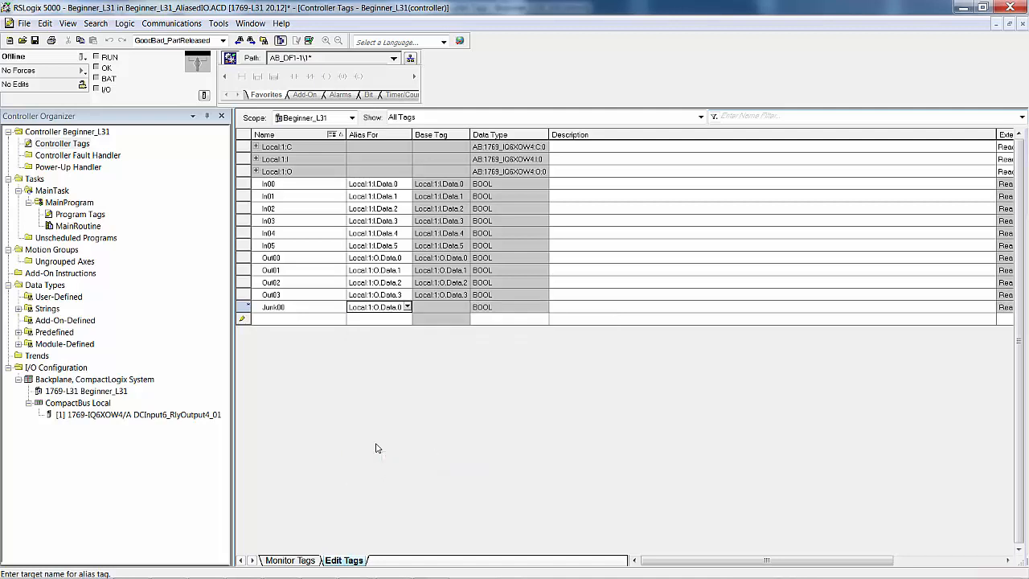
key("Return")
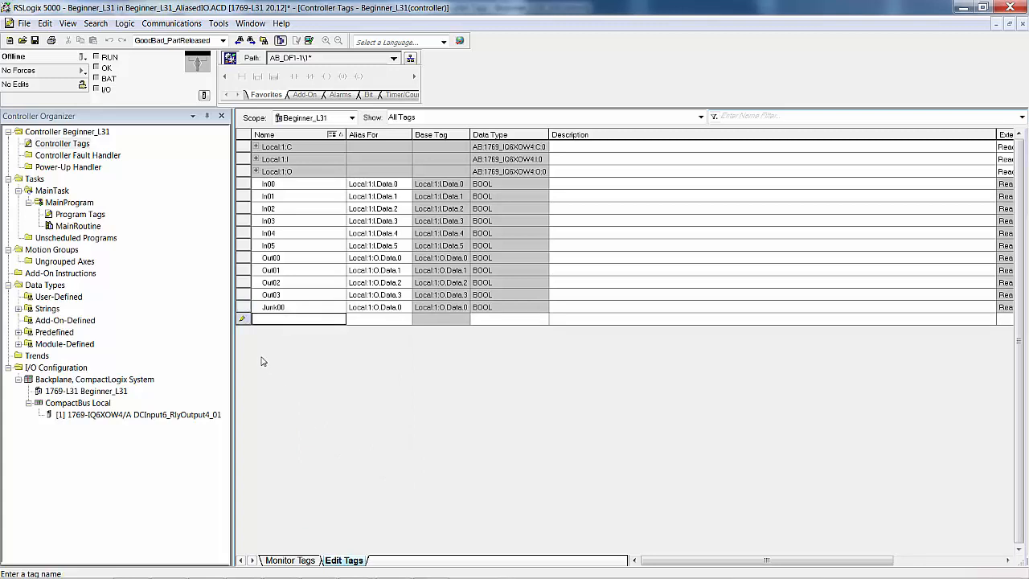
Delete the Junk00 tag from the controller tags
left_click(243, 308)
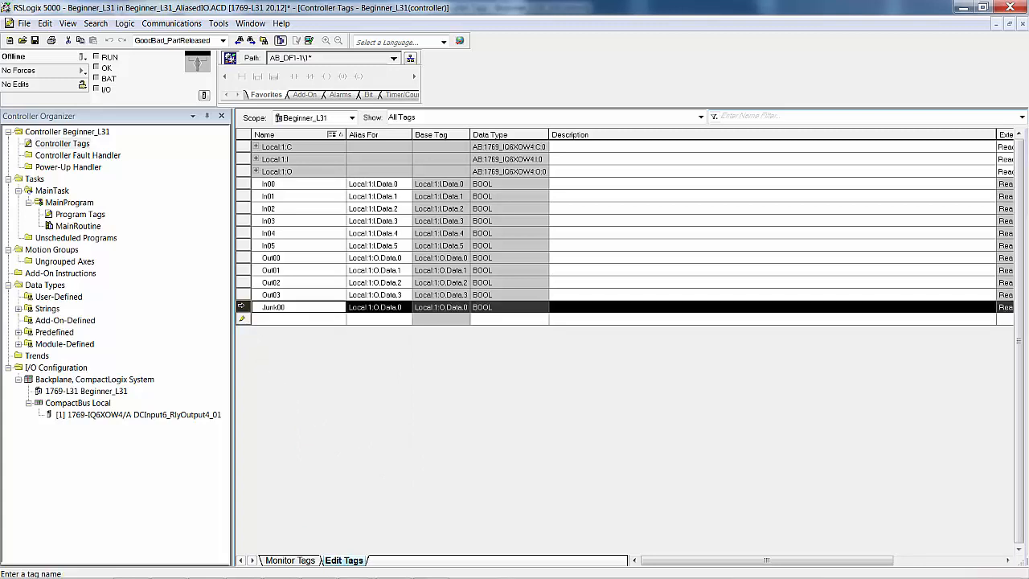
key("Delete")
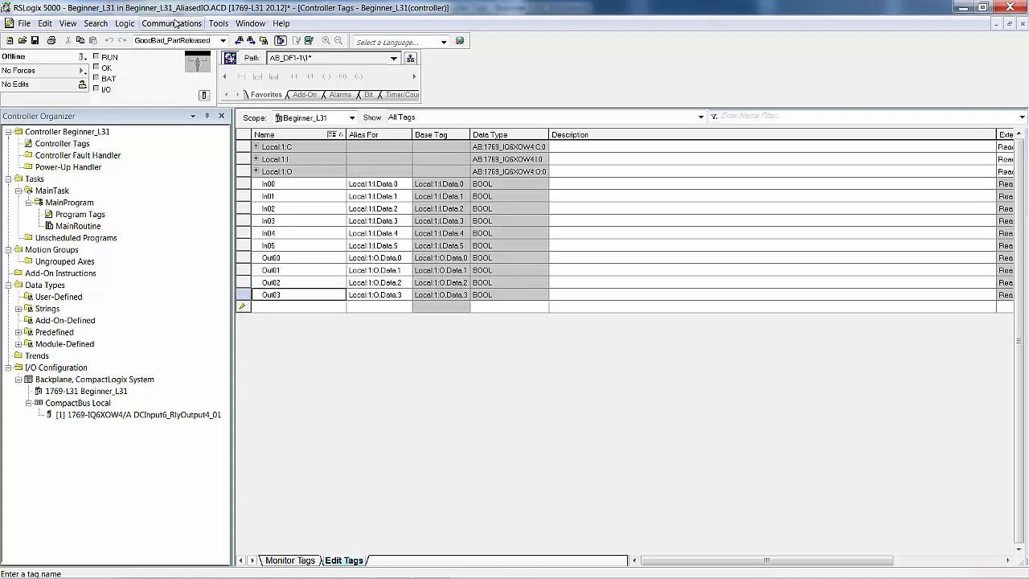
Download the project to the CompactLogix processor Beginner_L31 on AB_DF1-1 and return the controller to Remote Run
left_click(172, 24)
left_click(175, 39)
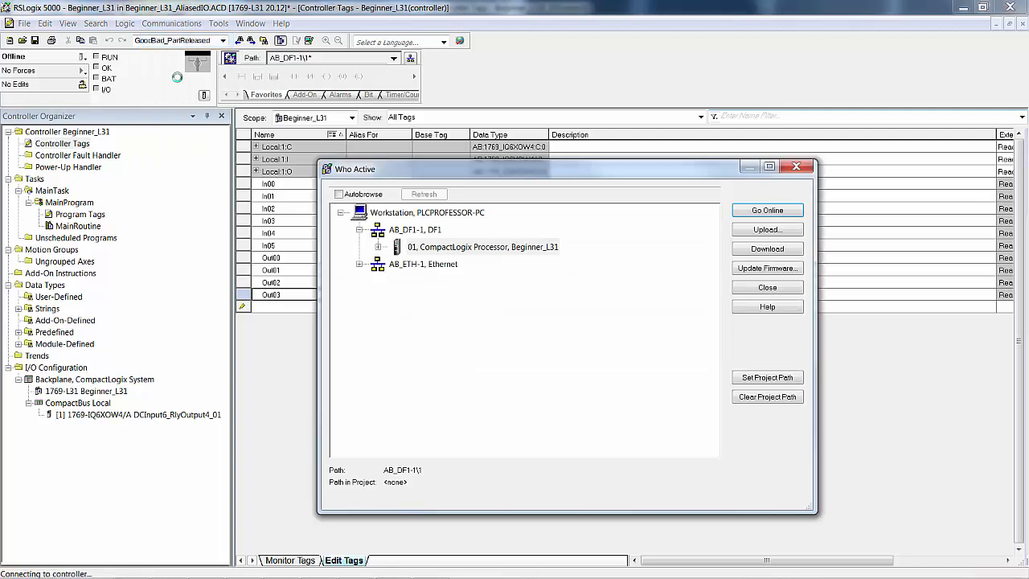
left_click(460, 251)
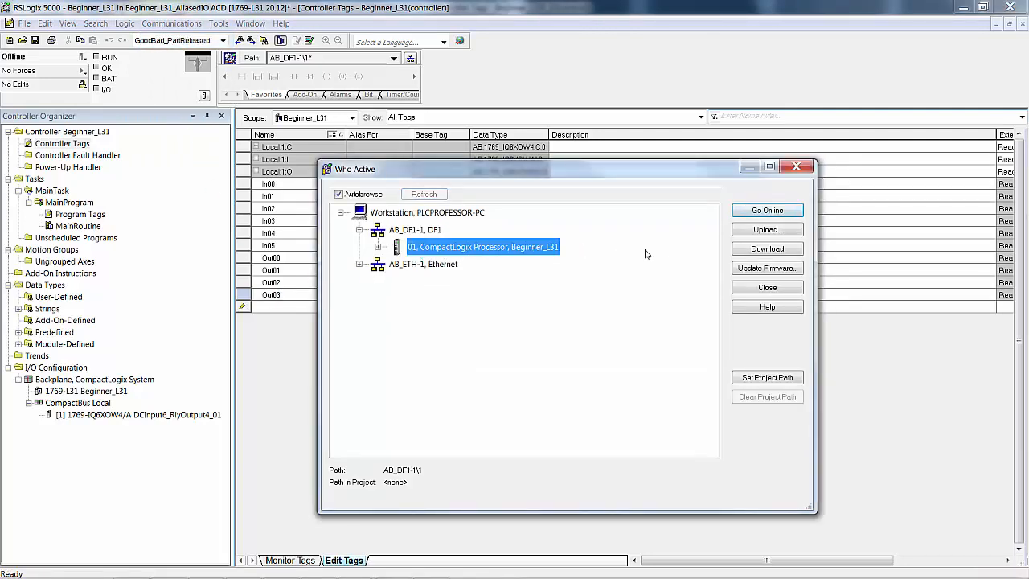
left_click(768, 249)
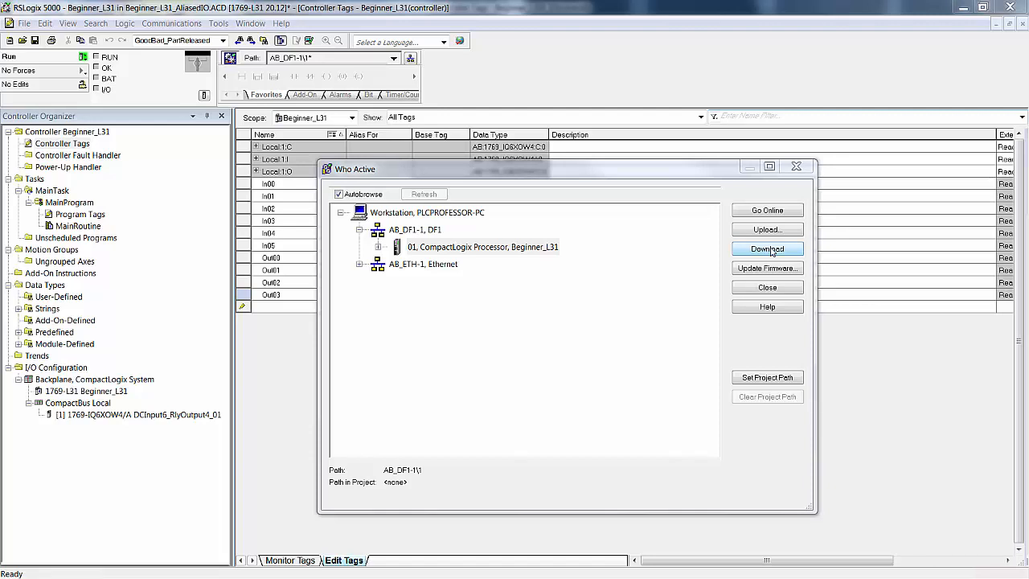
left_click(769, 250)
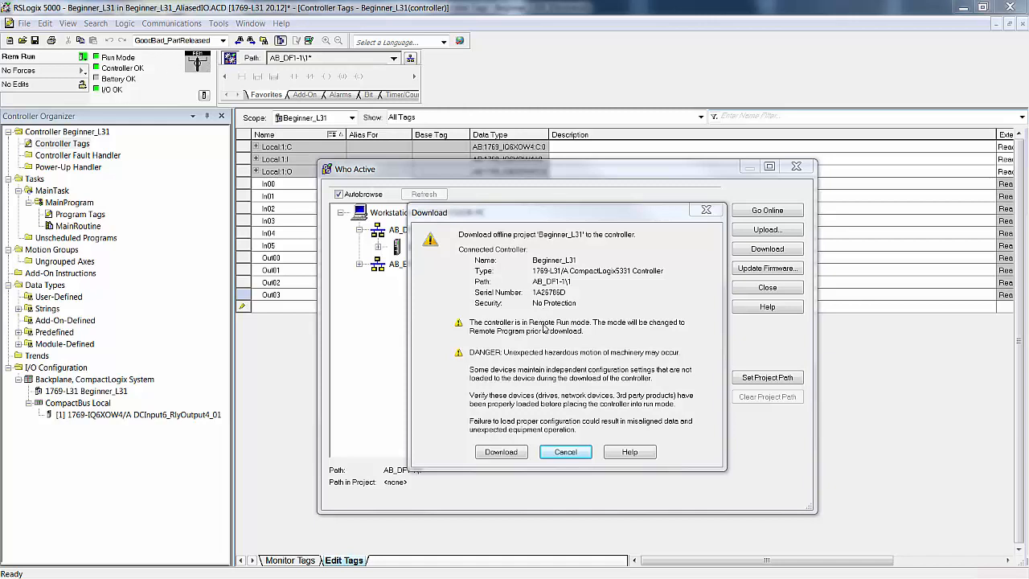
left_click(502, 456)
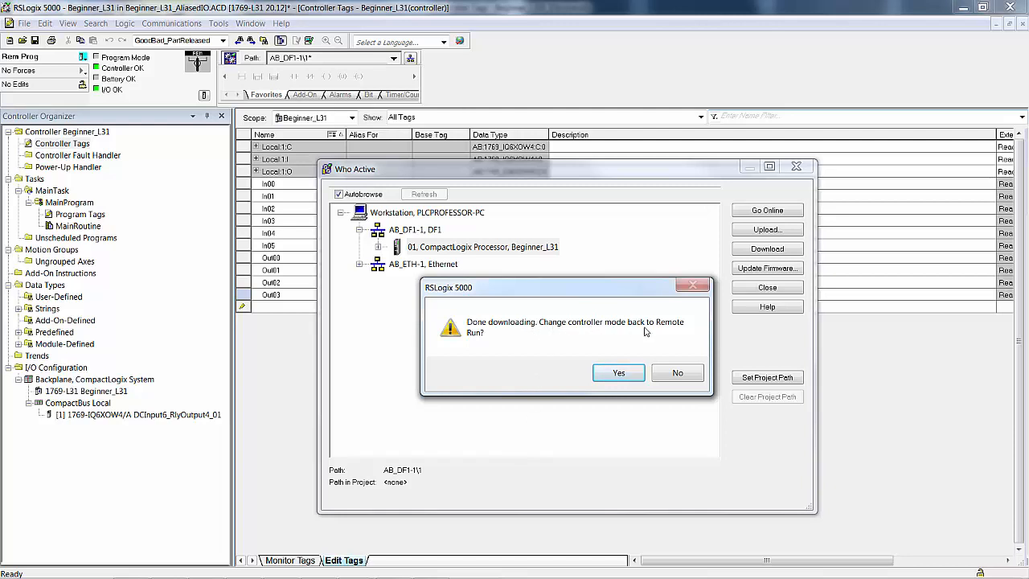
left_click(618, 374)
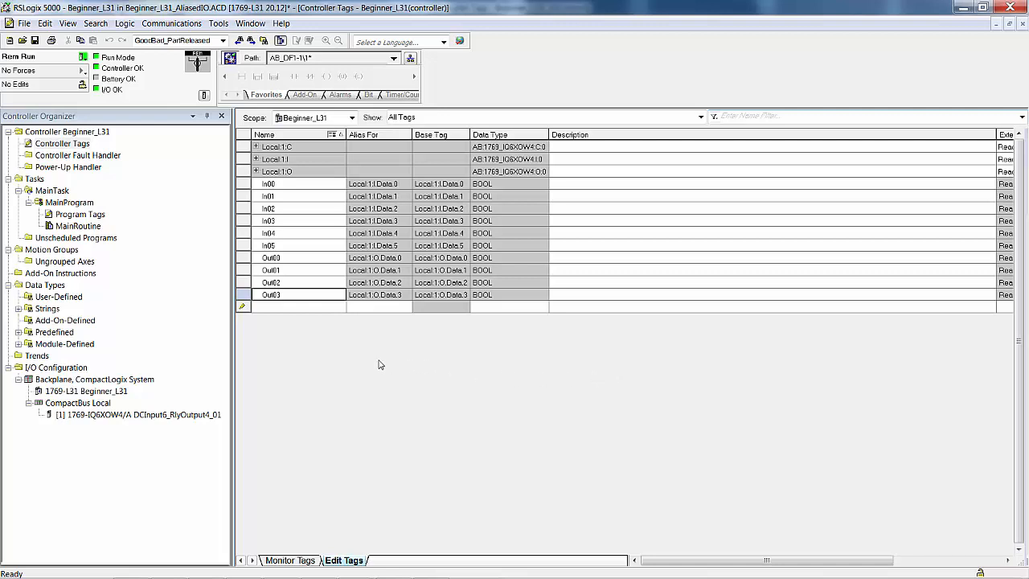
Monitor the live controller tags with Local:1:I expanded and Local:1:O collapsed, and widen the Value column
left_click(256, 159)
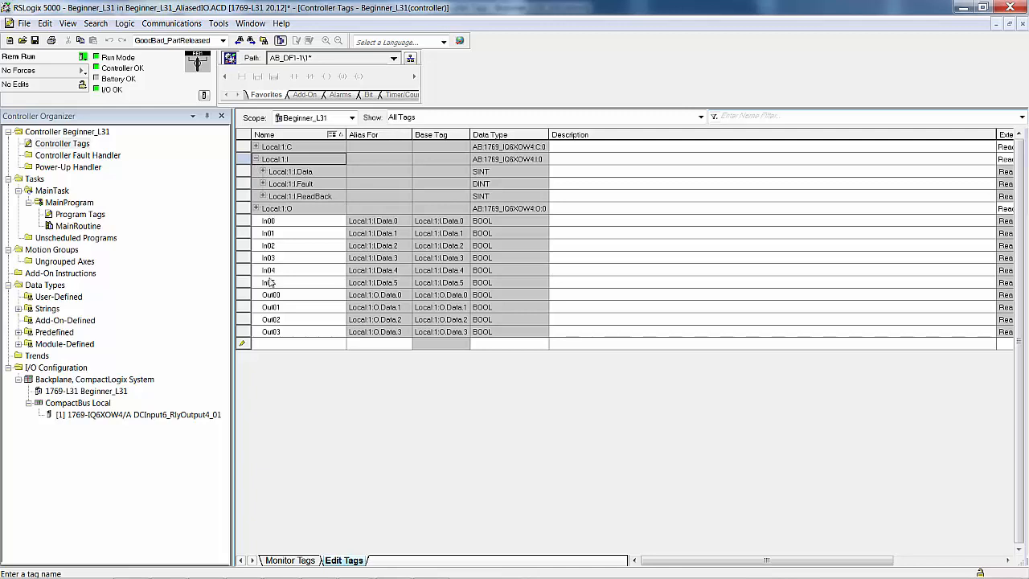
left_click(291, 560)
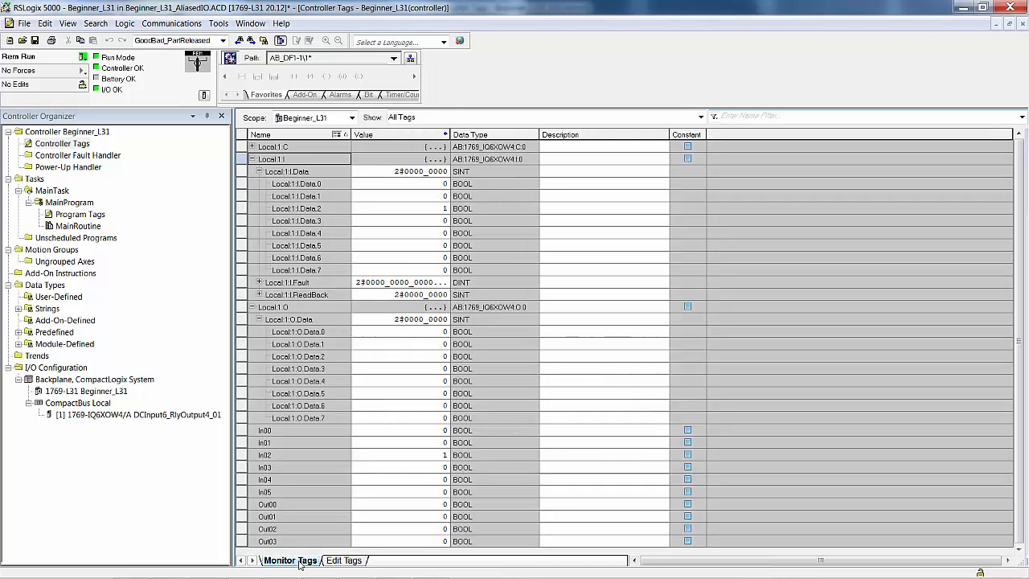
left_click(259, 320)
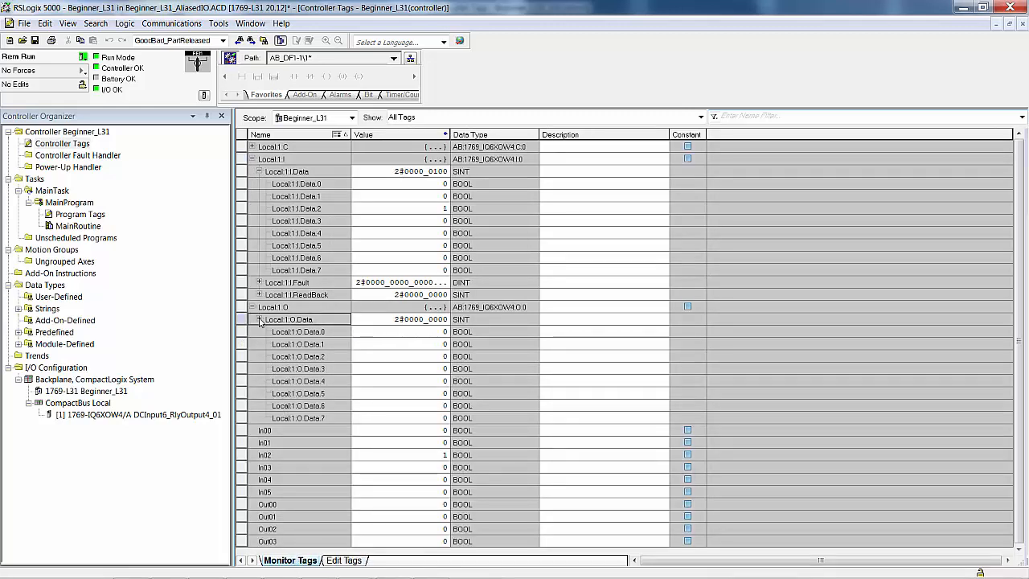
left_click(252, 307)
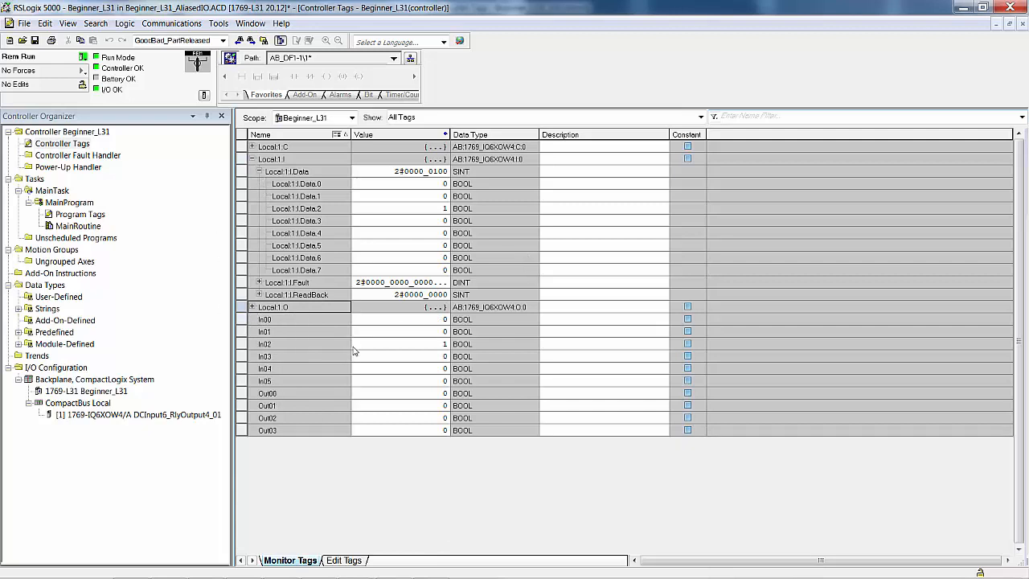
left_click(345, 561)
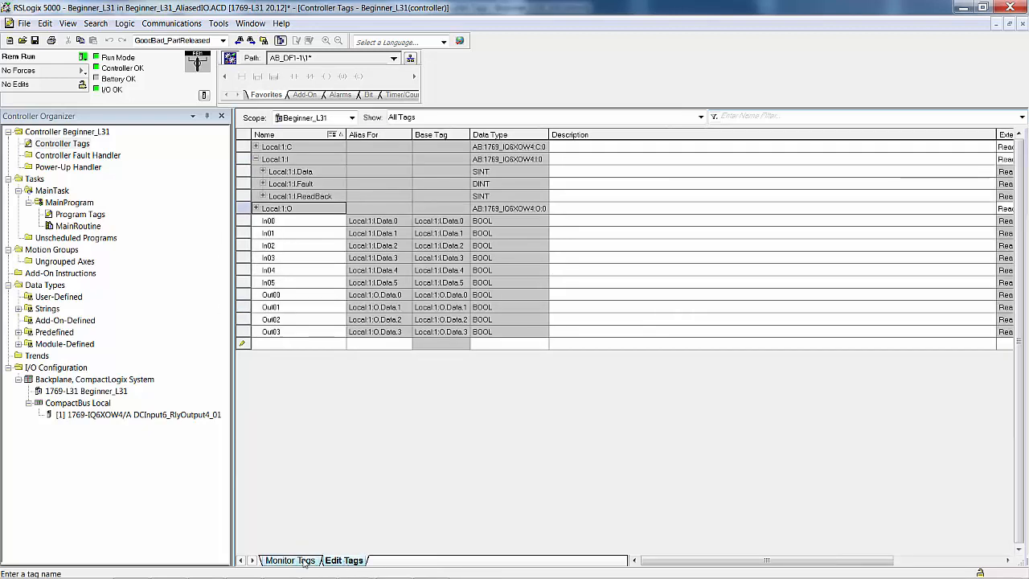
left_click(305, 562)
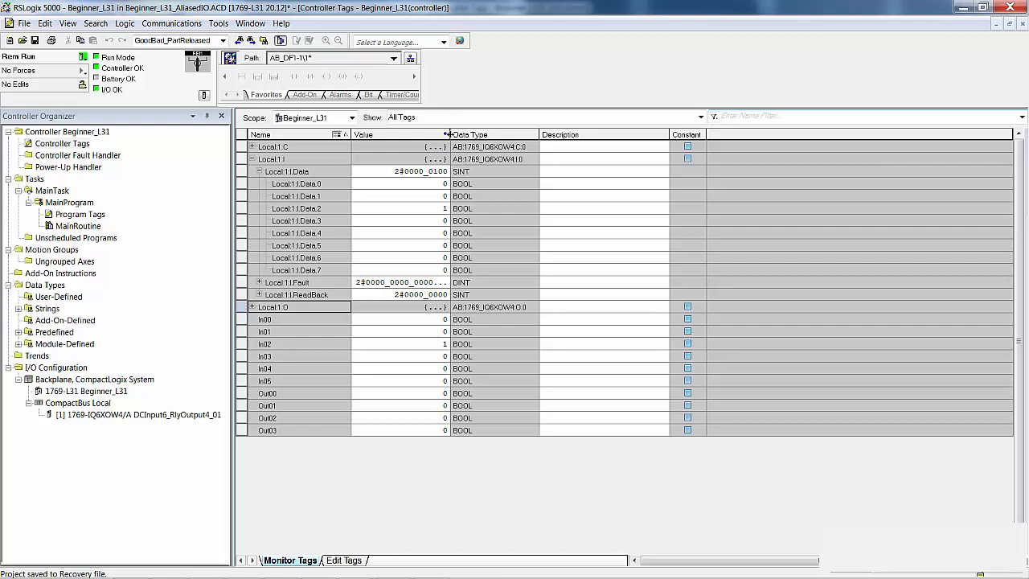
left_click_drag(448, 134, 569, 134)
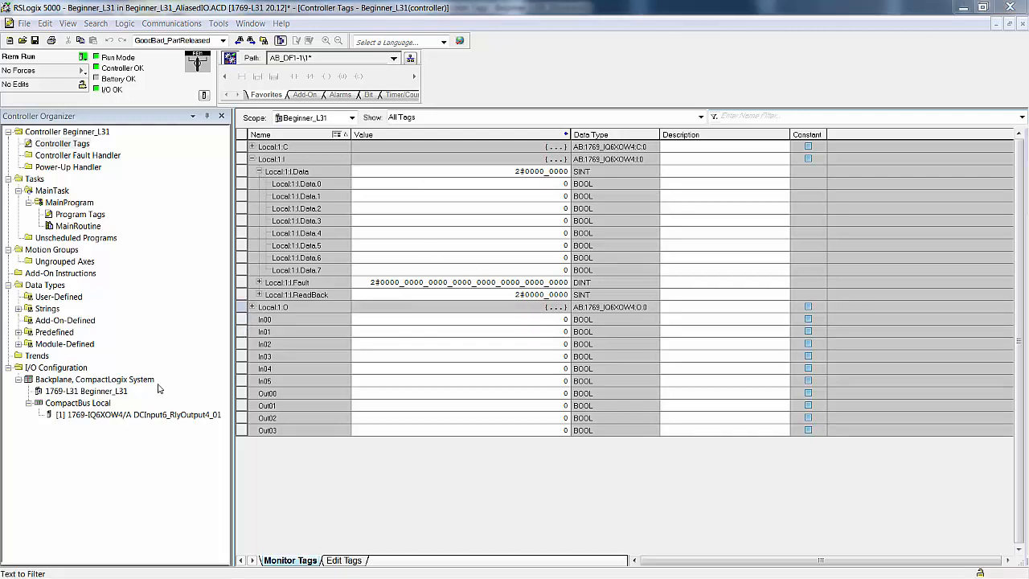
Open the module-defined data type AB:1769_IQ6XOW4:I:0 and place it as a floating window below the others
left_click(19, 344)
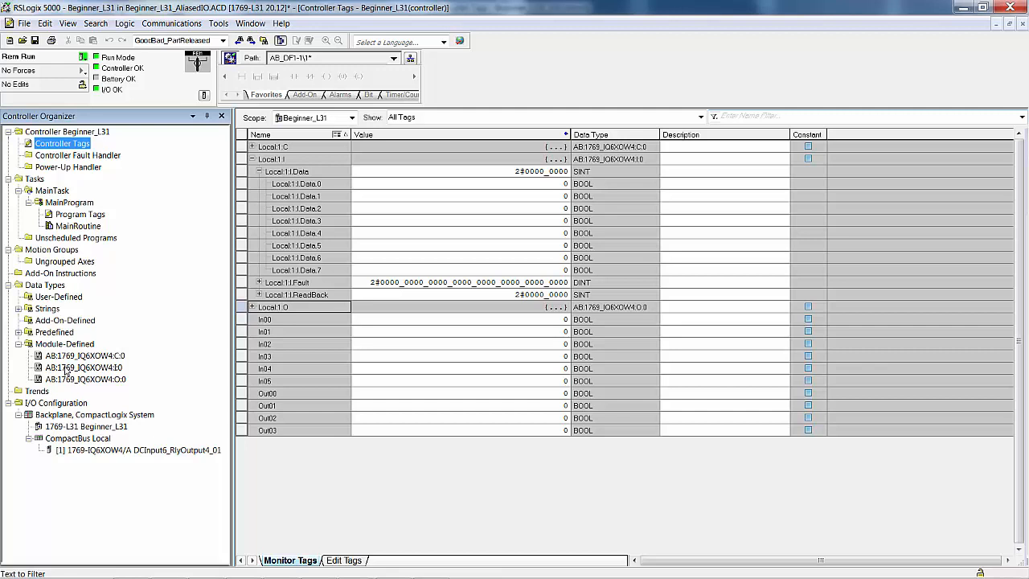
double_click(67, 370)
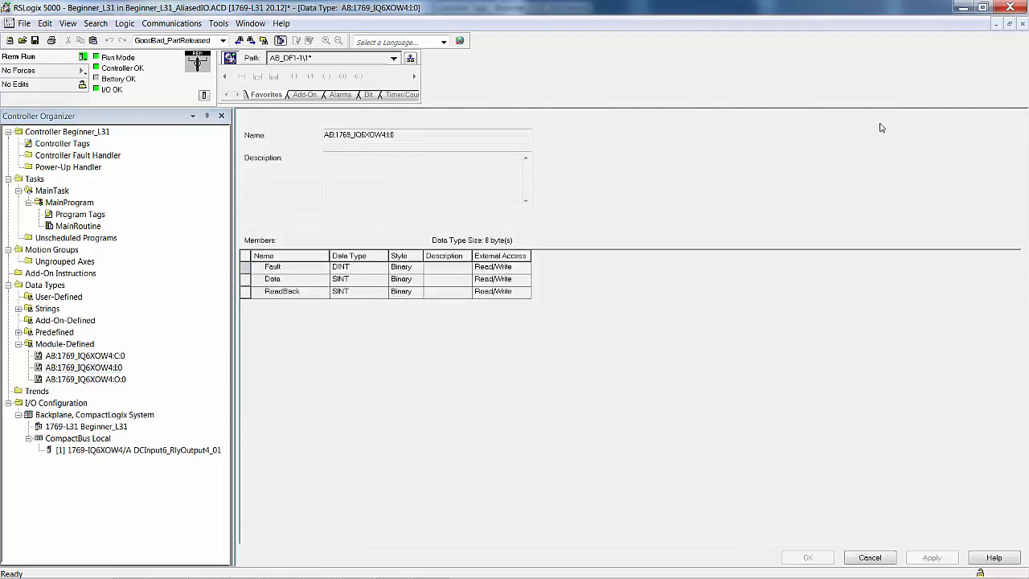
left_click(1010, 24)
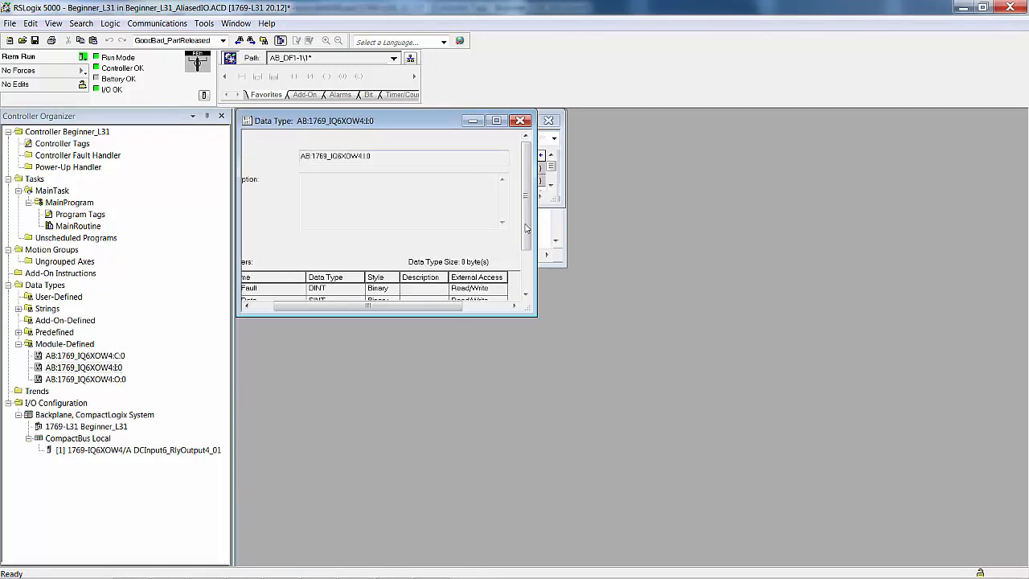
left_click_drag(426, 125, 441, 328)
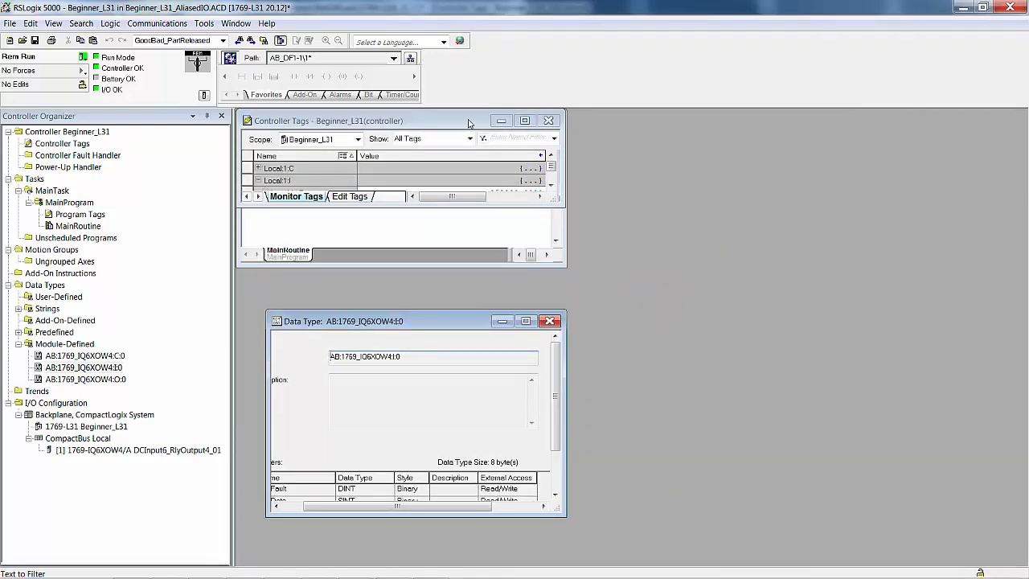
Move the Controller Tags window clear of the others and close the Program Tags and MainRoutine windows
left_click_drag(469, 122, 824, 139)
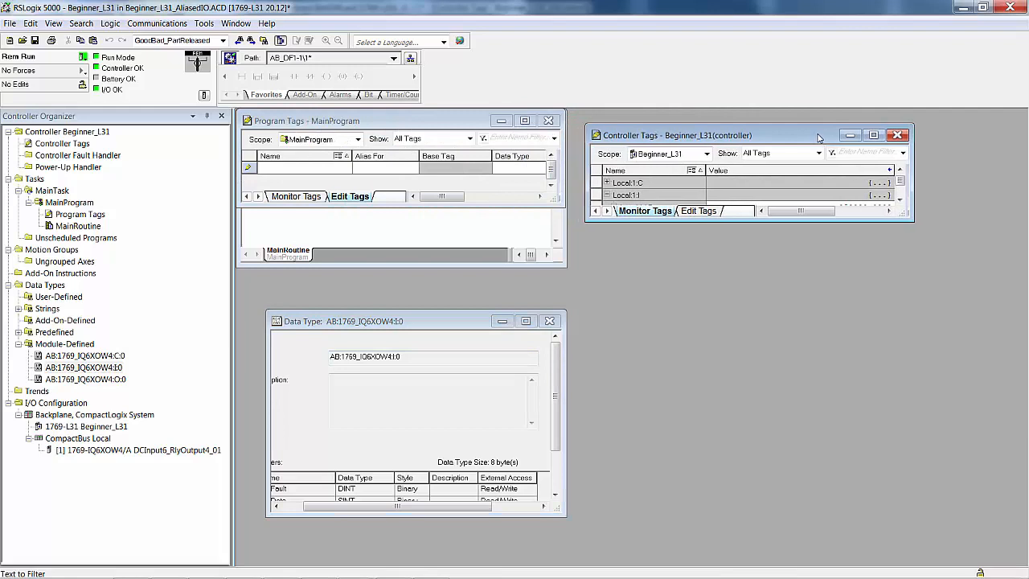
left_click(547, 121)
left_click(550, 122)
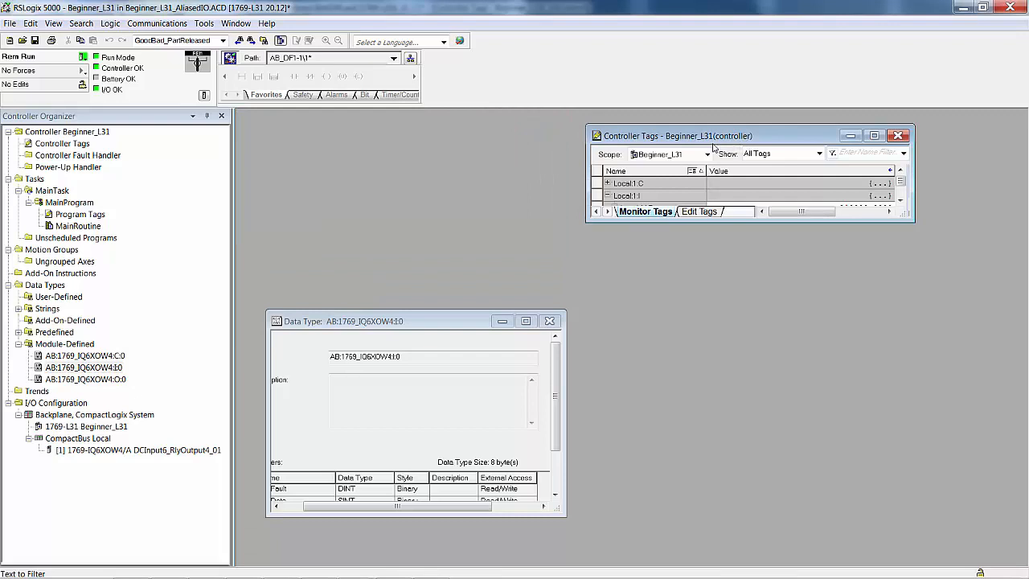
Enlarge the Controller Tags window and position it beside the data type window so both can be compared
left_click_drag(752, 222, 754, 442)
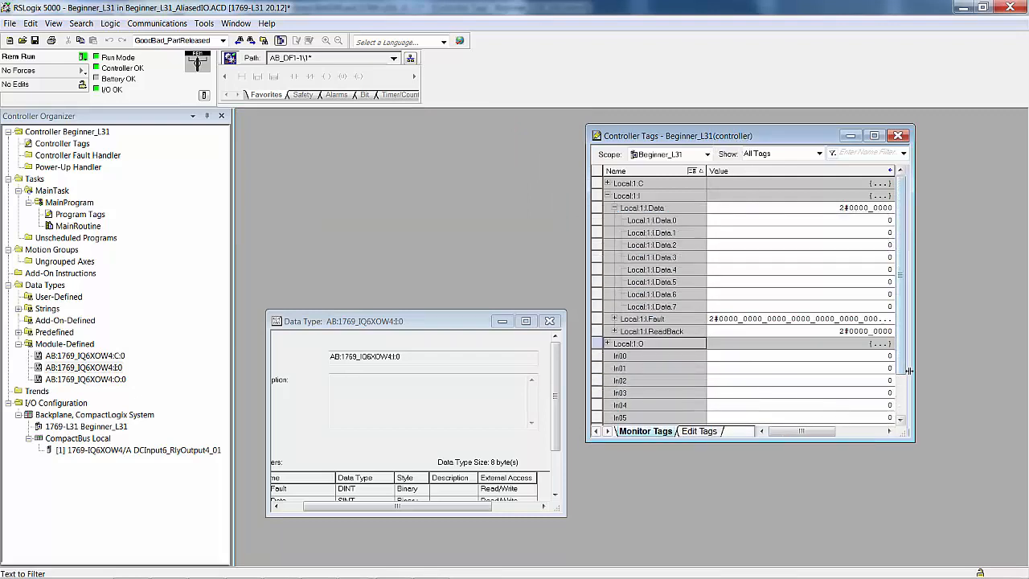
left_click_drag(914, 374, 1022, 366)
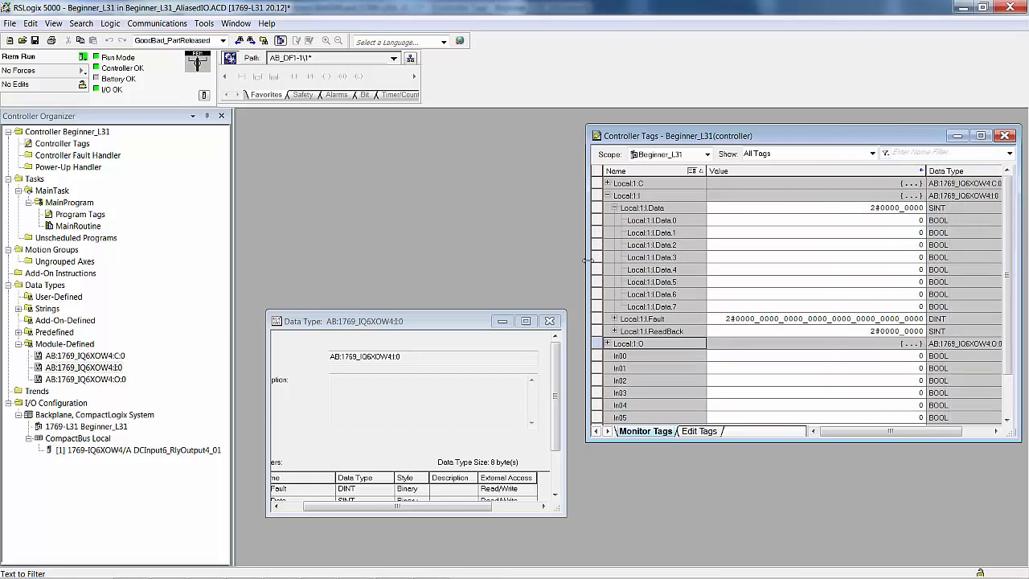
left_click_drag(588, 261, 575, 264)
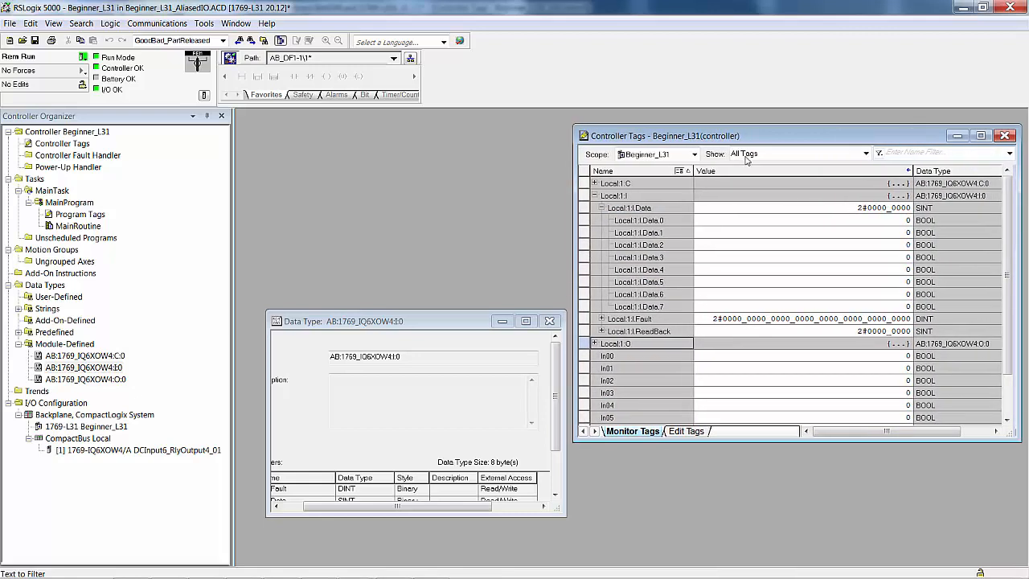
left_click_drag(815, 140, 816, 130)
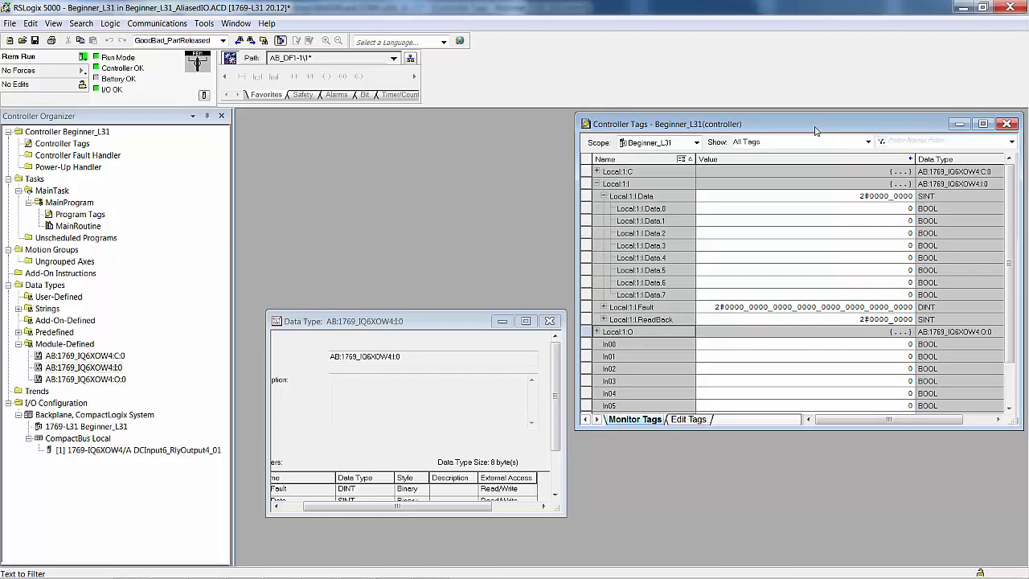
Place the AB:1769_IQ6XOW4:I:0 data type window fully visible beside Controller Tags, and collapse Local:1:I.Data to match its member list
left_click_drag(449, 320, 419, 123)
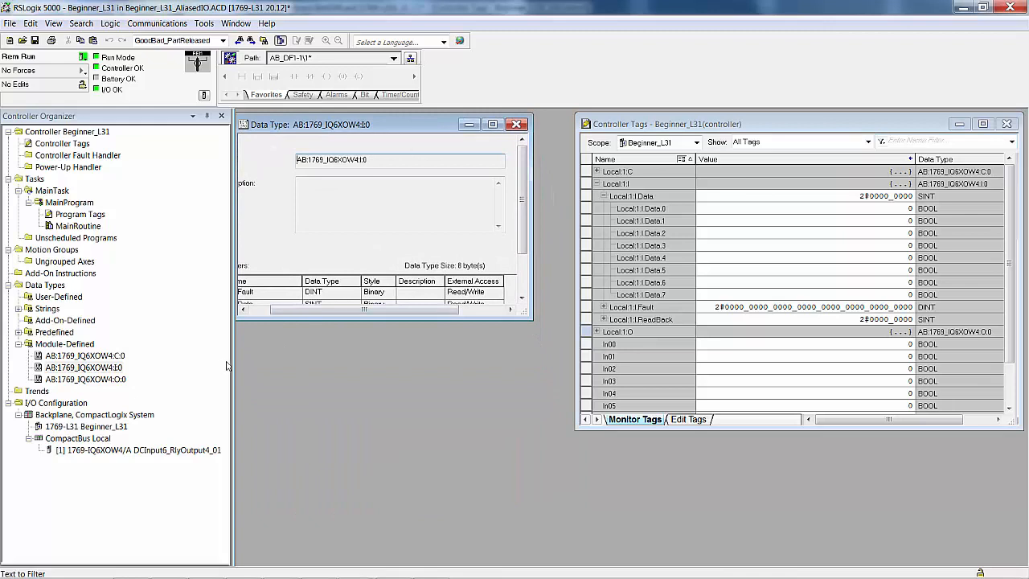
left_click_drag(231, 366, 170, 366)
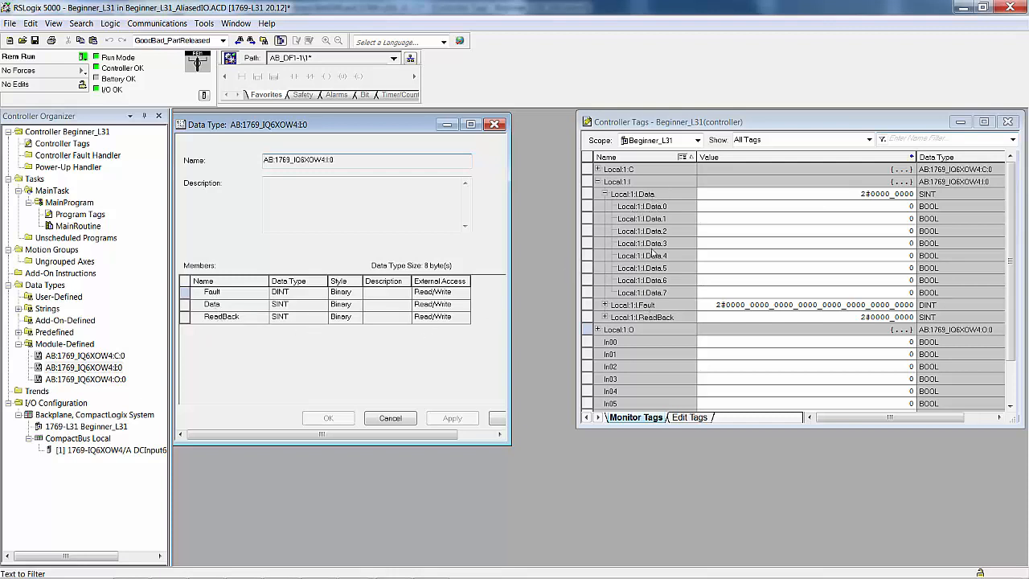
left_click(605, 194)
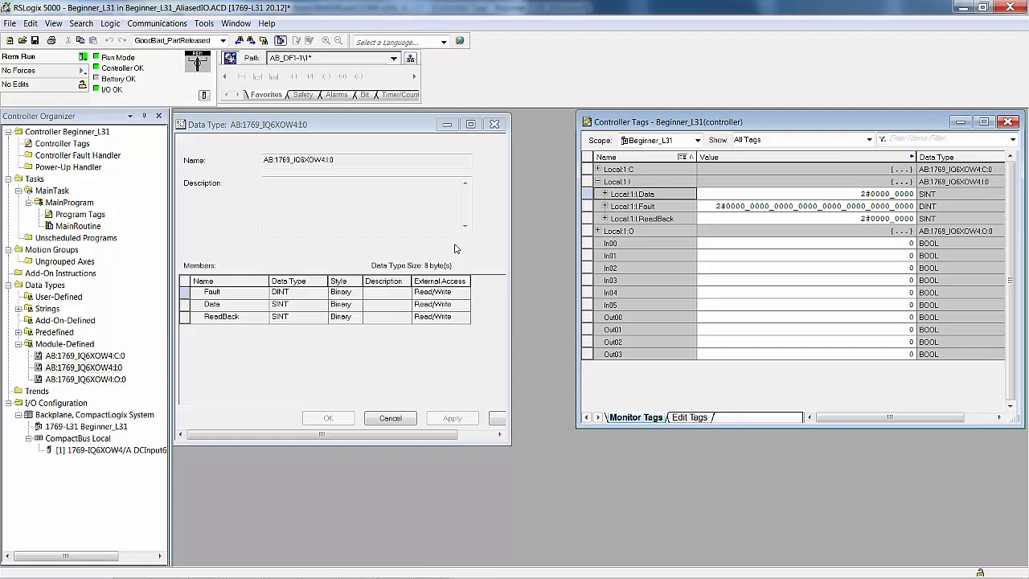
Replace the input data type view with the module-defined types AB:1769_IQ6XOW4:C:0 and AB:1769_IQ6XOW4:O:0, comparing the former with the expanded Local:1:C tag
left_click(597, 182)
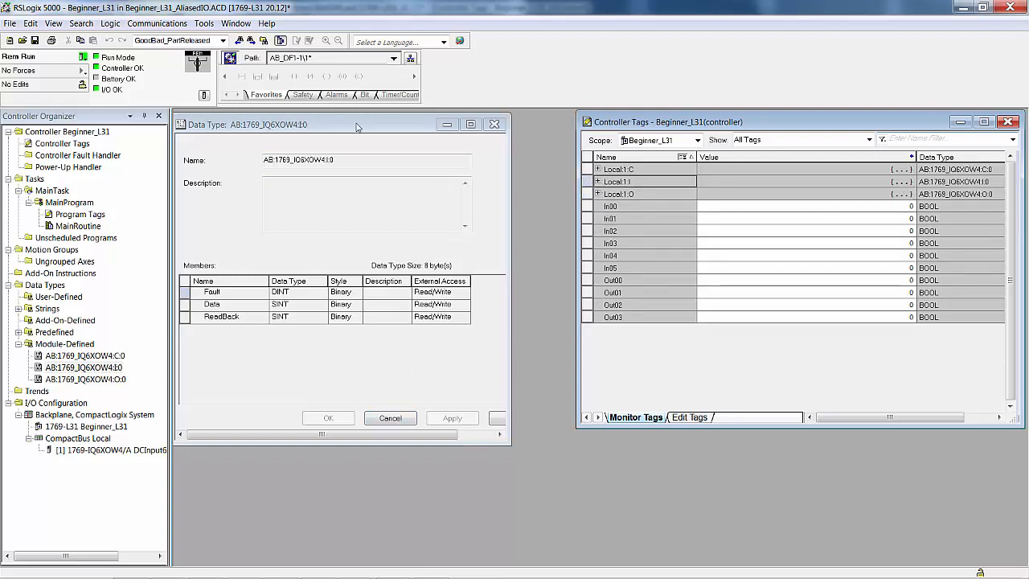
left_click(485, 128)
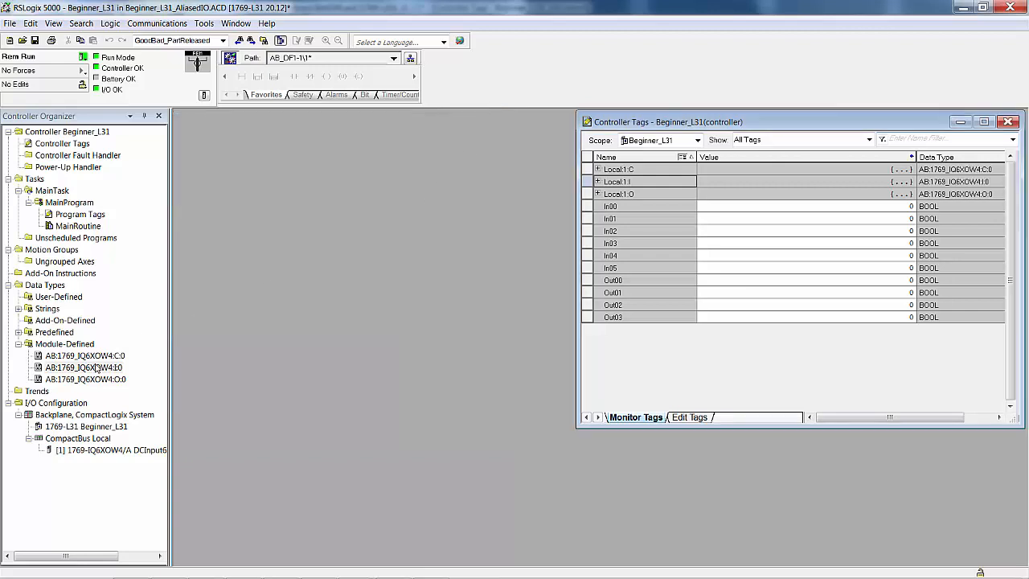
double_click(94, 355)
left_click(598, 170)
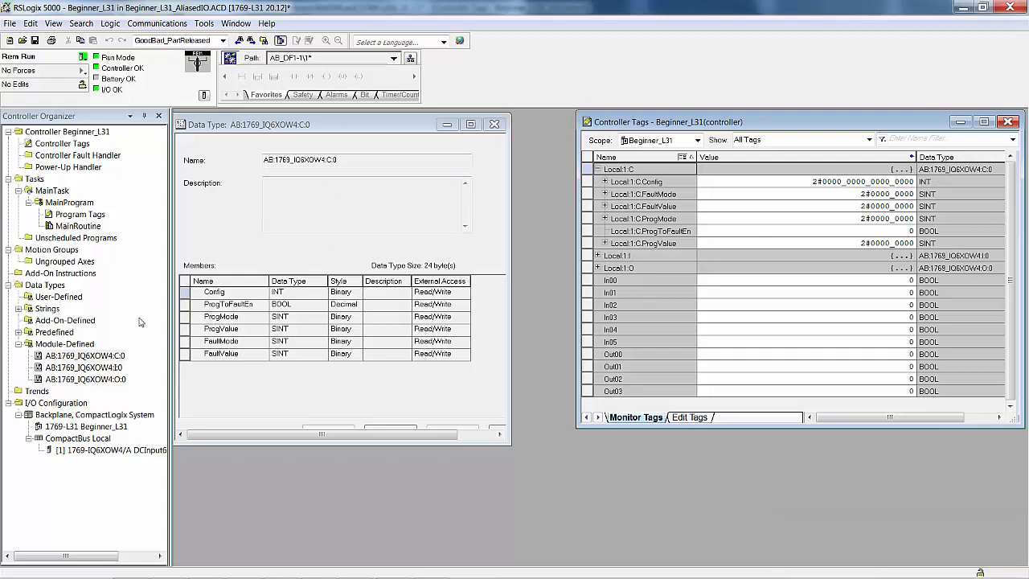
double_click(112, 381)
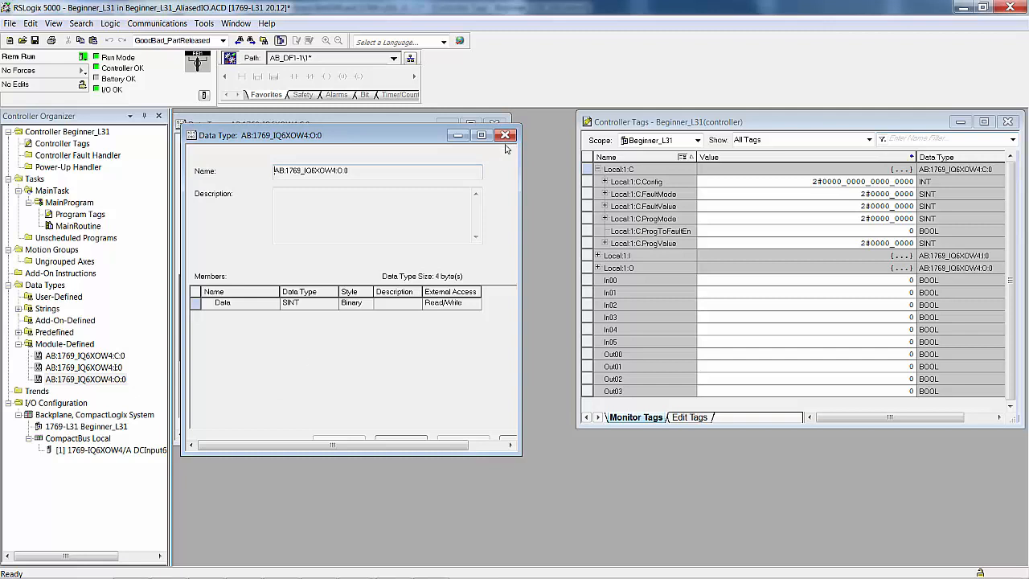
Maximize the Controller Tags window and expand Local:1:O.Data and Local:1:I.Data down to their individual bits
left_click(984, 122)
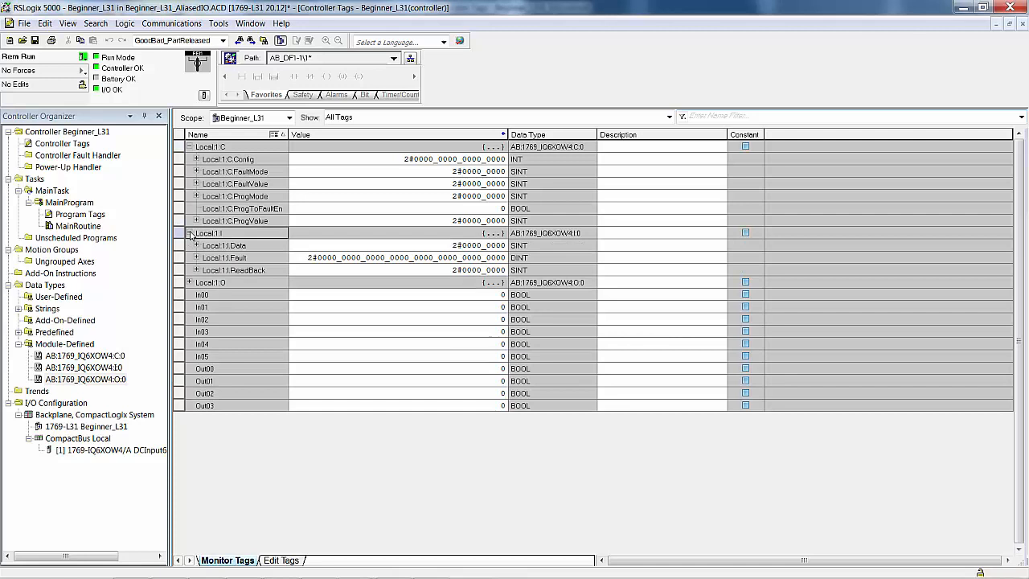
left_click(189, 283)
left_click(197, 294)
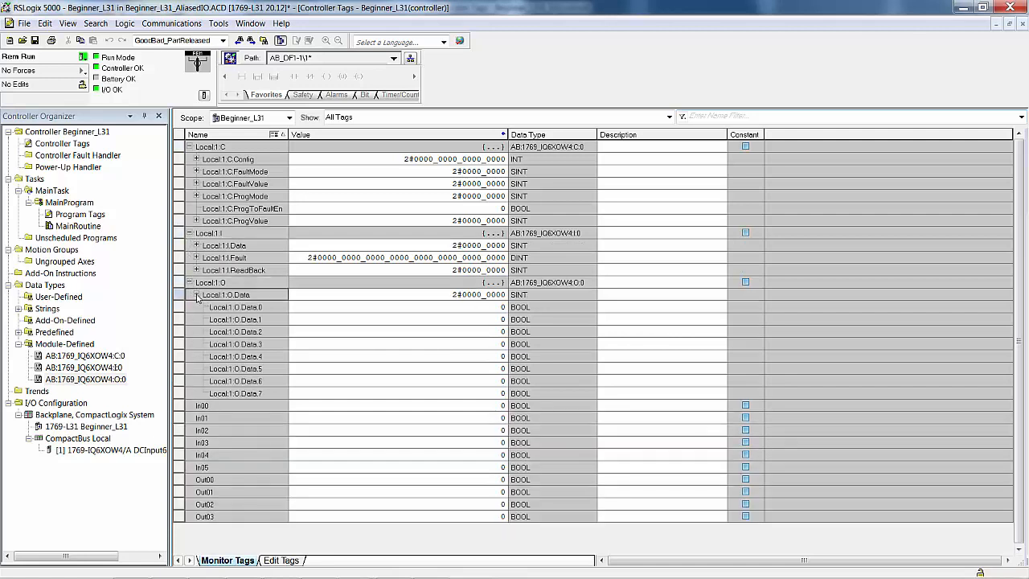
left_click(197, 246)
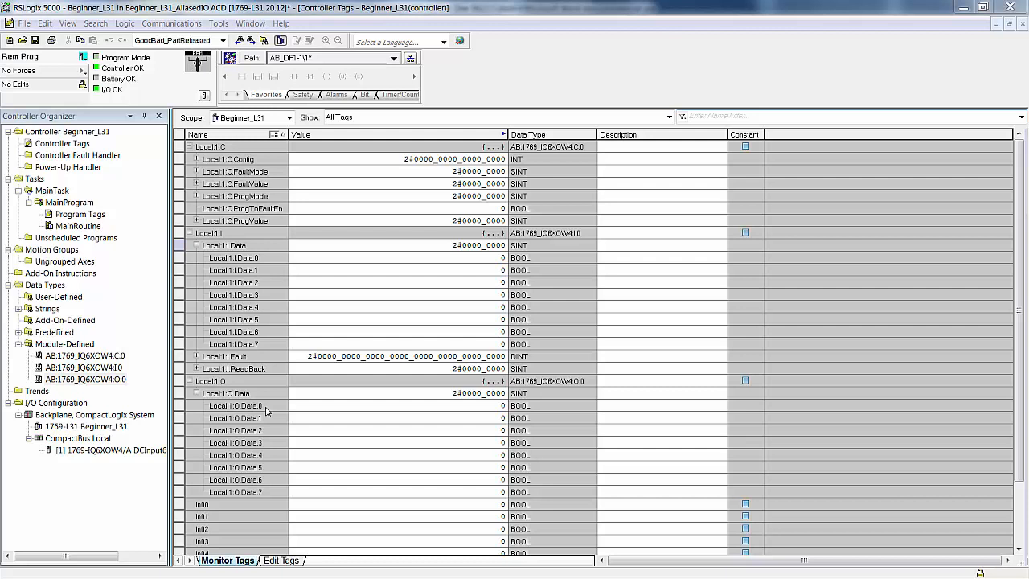
Set the output bit Local:1:O.Data.0 to 1 while the controller is in Remote Program mode
left_click(501, 405)
left_click_drag(501, 406, 505, 406)
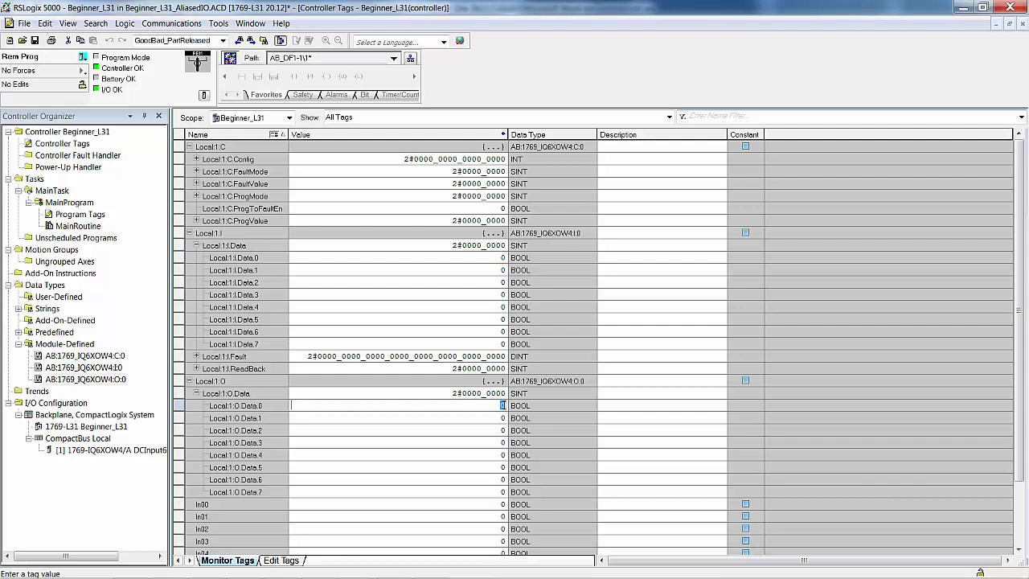
type("1")
key("Tab")
Set the output bit Local:1:O.Data.0 back to 0 with the controller in Remote Run mode
left_click(497, 410)
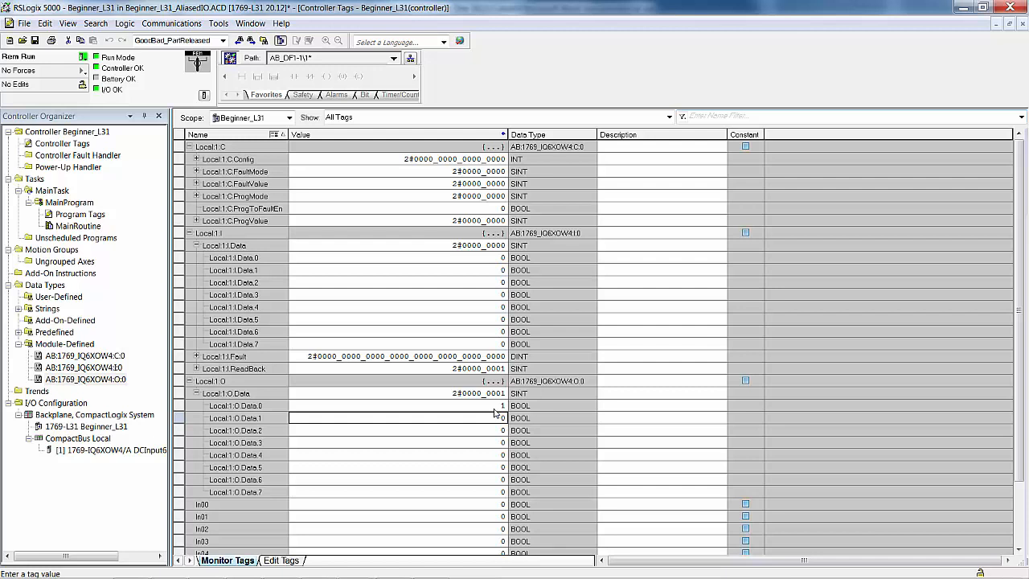
left_click(495, 409)
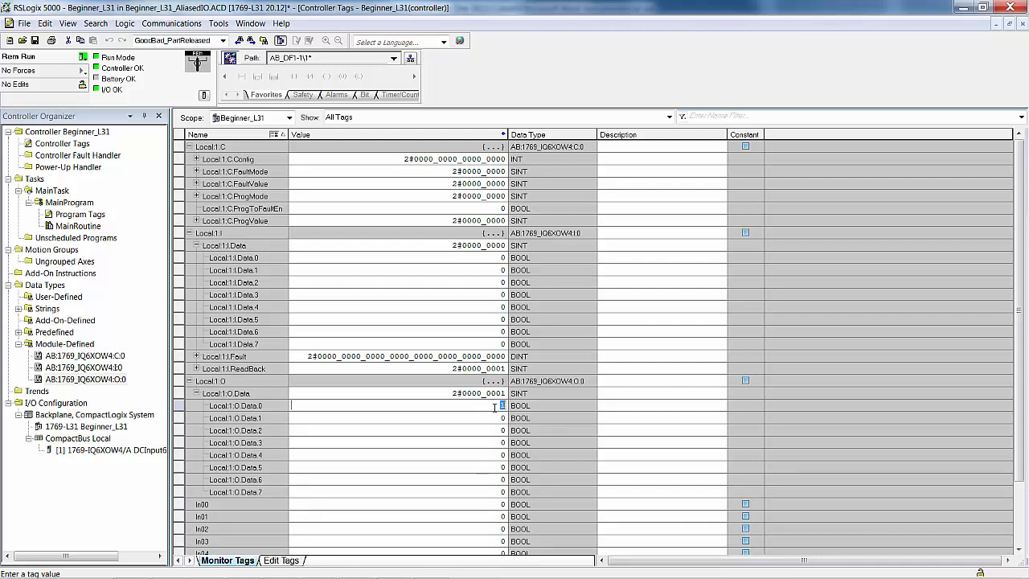
type("0")
key("Return")
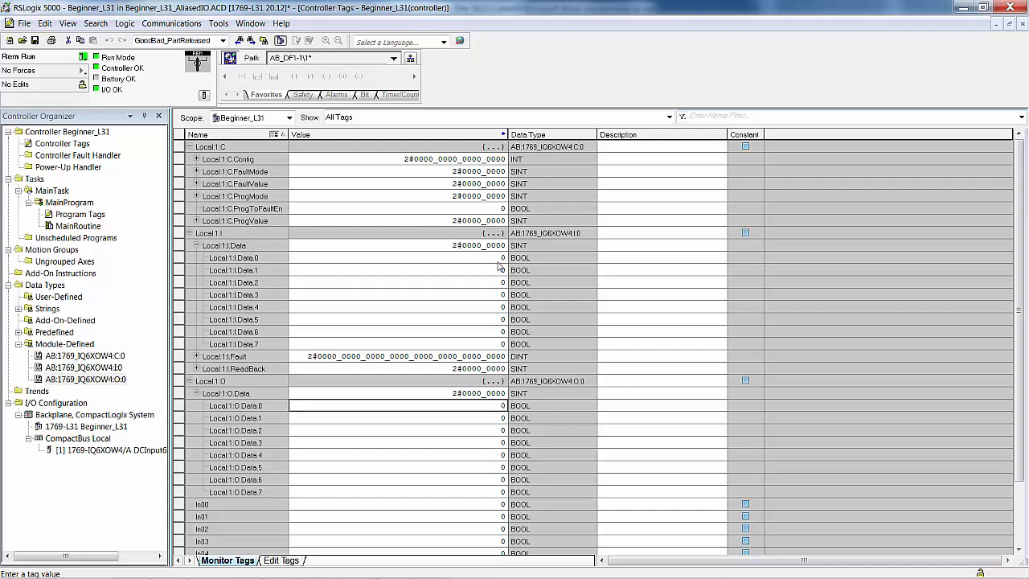
Try to set the input bit Local:1:I.Data.0 to 1 while the controller is in Remote Run mode
left_click(501, 259)
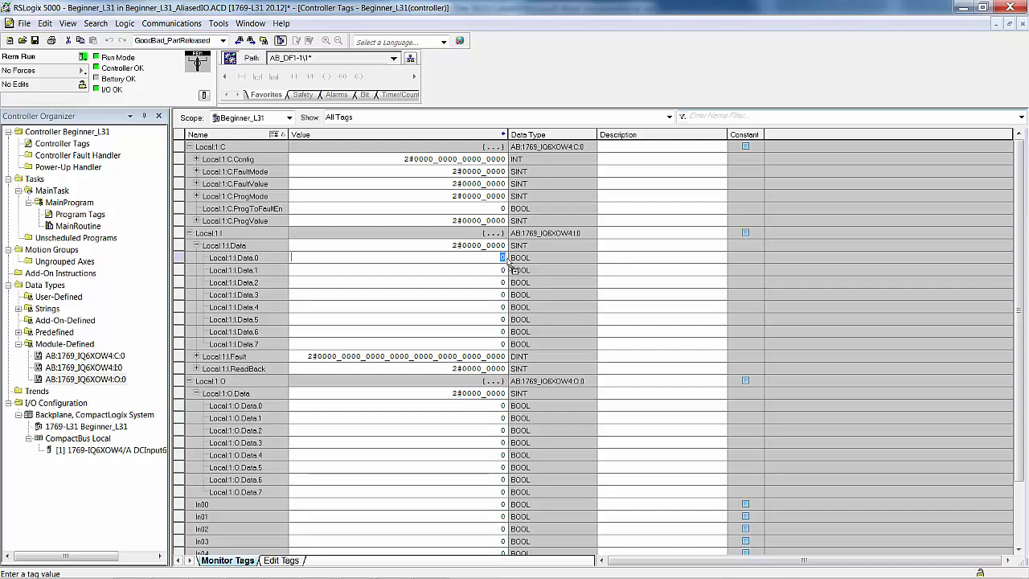
type("0")
type("1")
double_click(506, 260)
key("BackSpace")
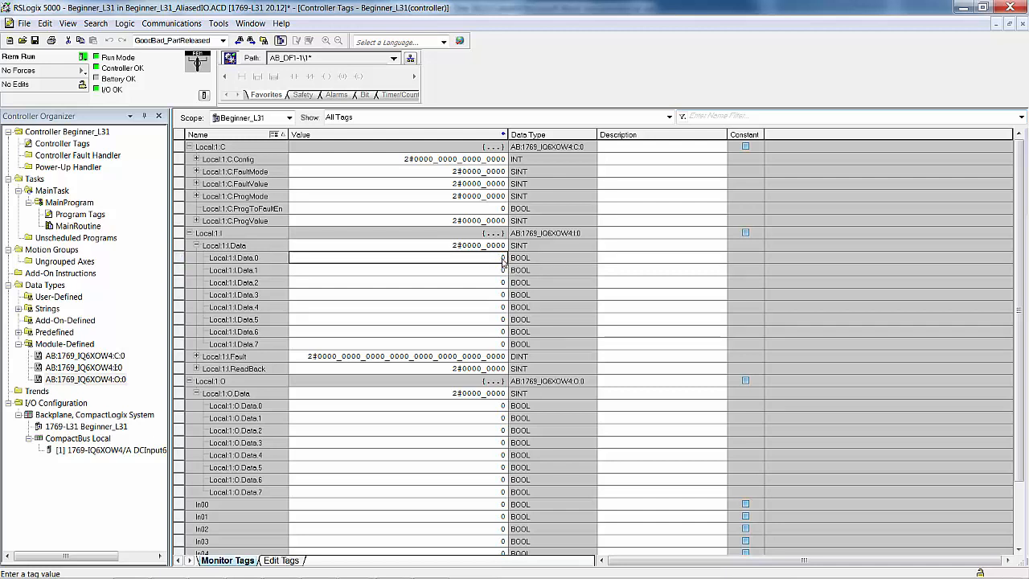
type("0")
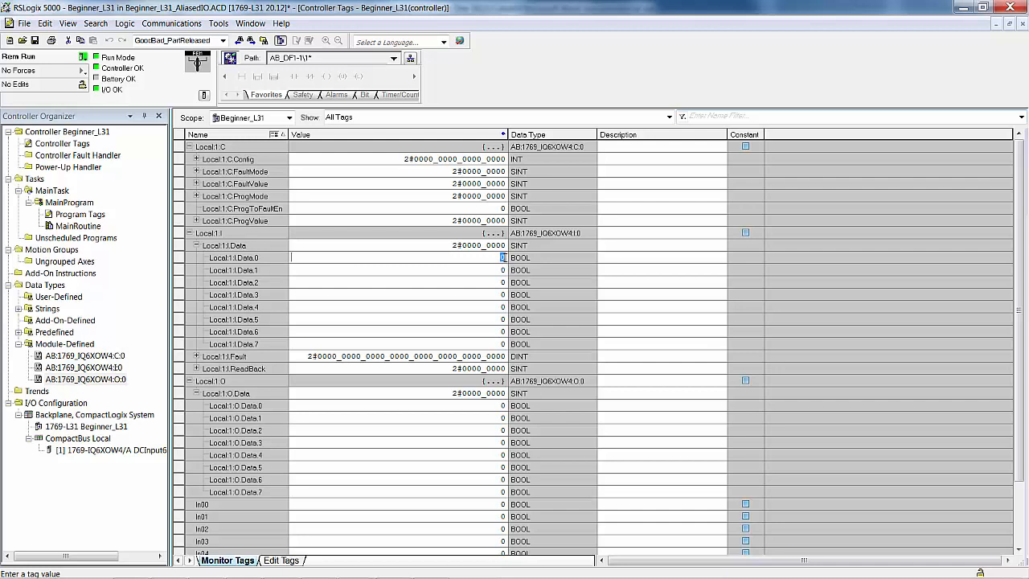
type("1")
key("Return")
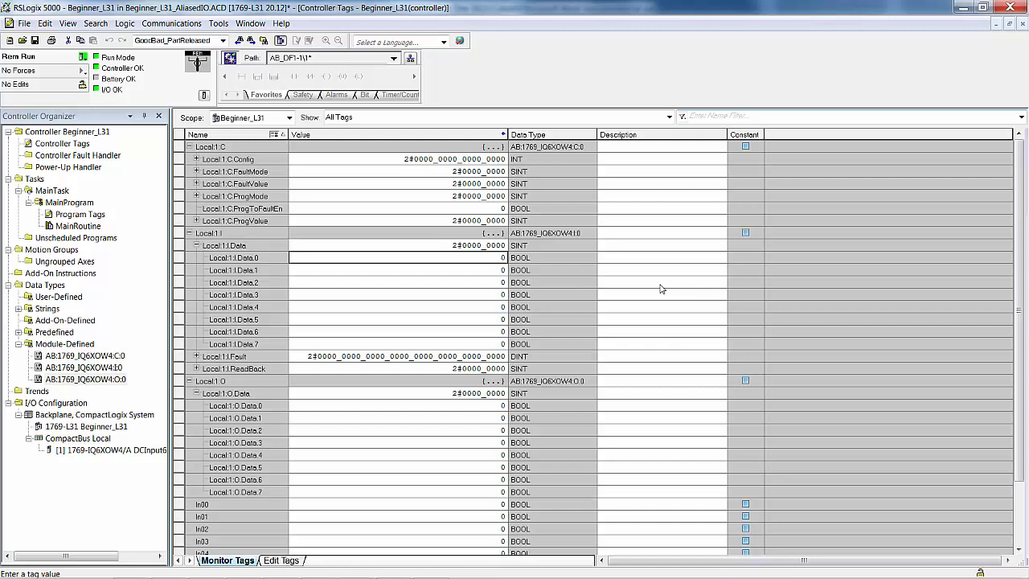
Try to overwrite the live input bit Local:1:I.Data.0 with 0
left_click(501, 257)
double_click(501, 258)
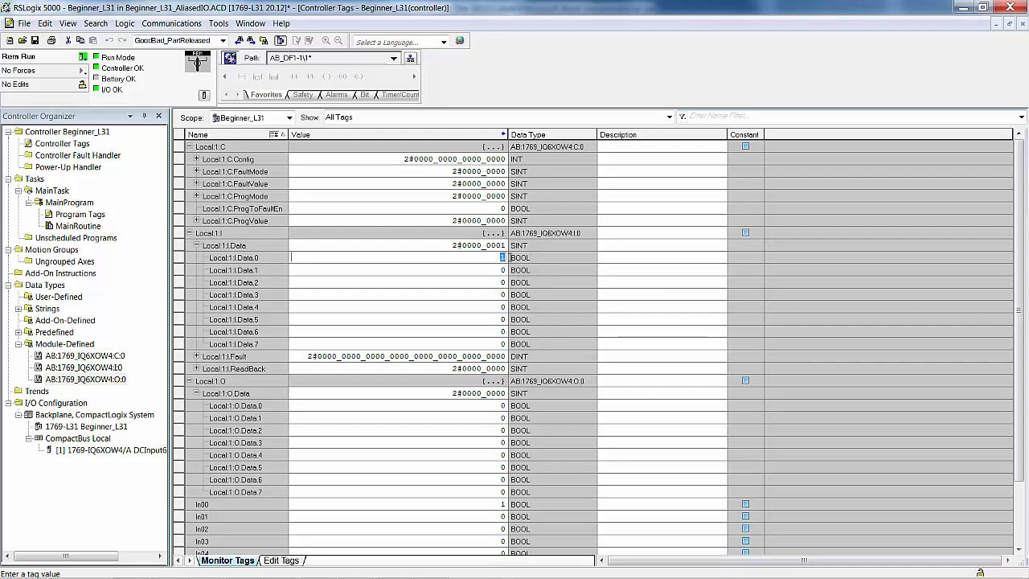
type("0")
key("Return")
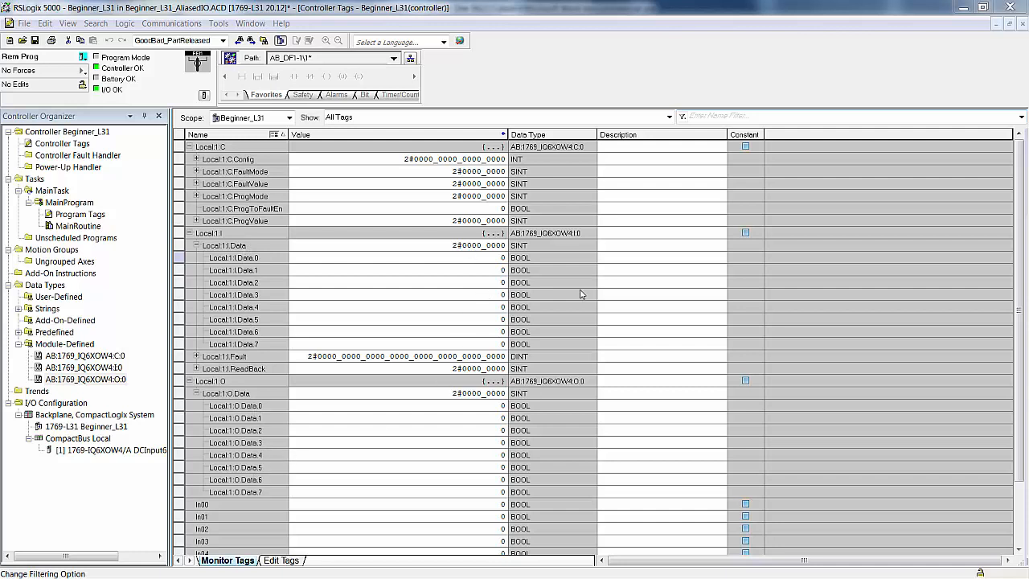
Try to set the input bit Local:1:I.Data.0 to 1 while the controller is in Remote Program mode
left_click(503, 257)
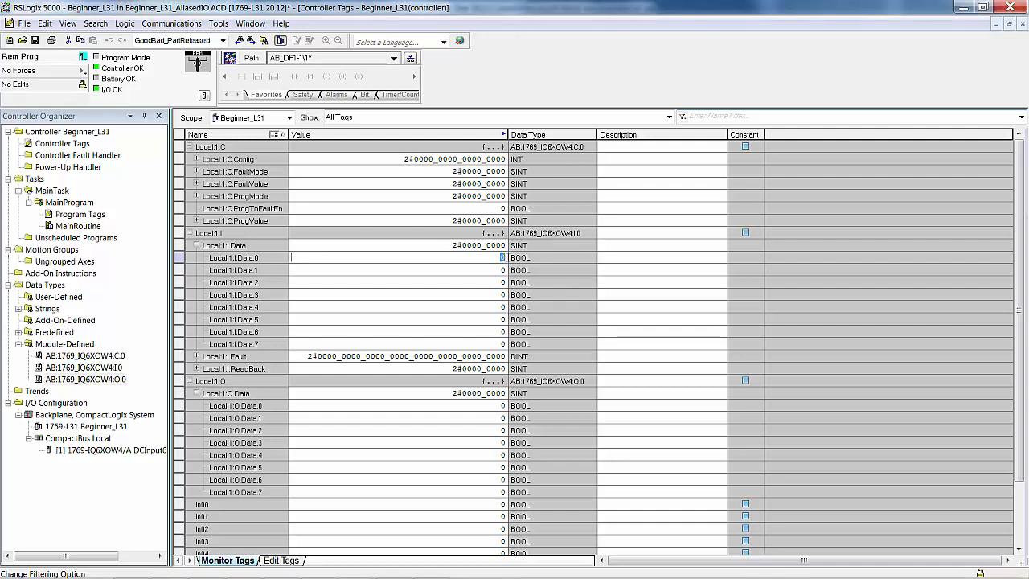
type("1")
key("Return")
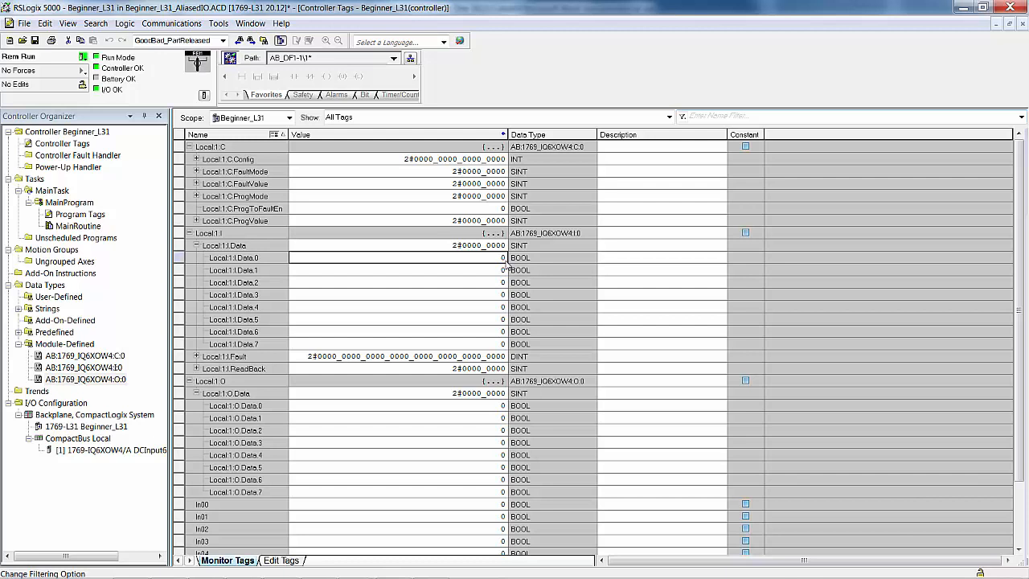
Try once more to set Local:1:I.Data.0 to 1 with the controller back in Remote Run mode
left_click(506, 266)
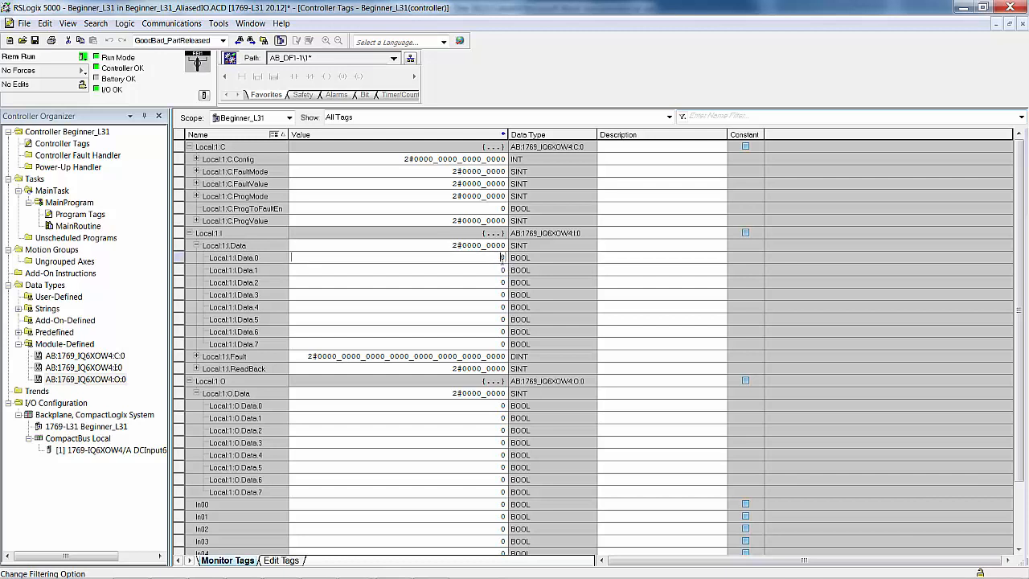
type("1")
key("Return")
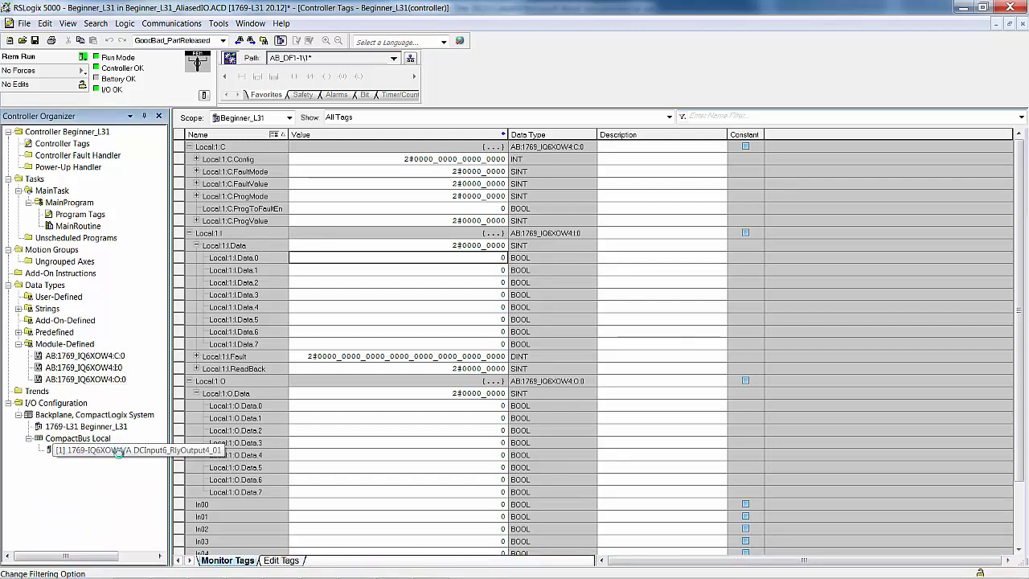
Review the connection settings of the 1769-IQ6XOW4 module, including its requested packet interval, and cancel out of its properties
double_click(120, 450)
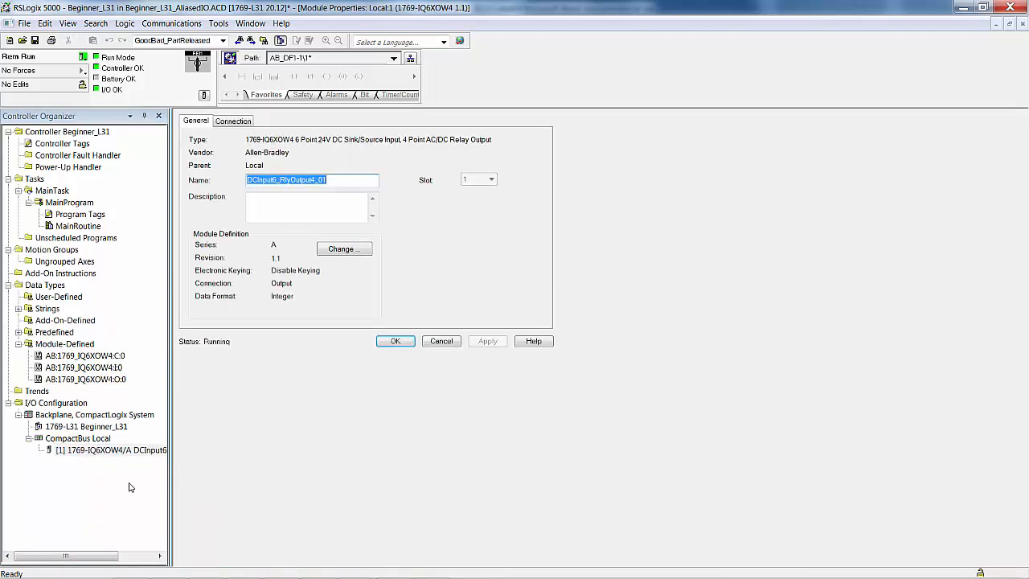
left_click(232, 121)
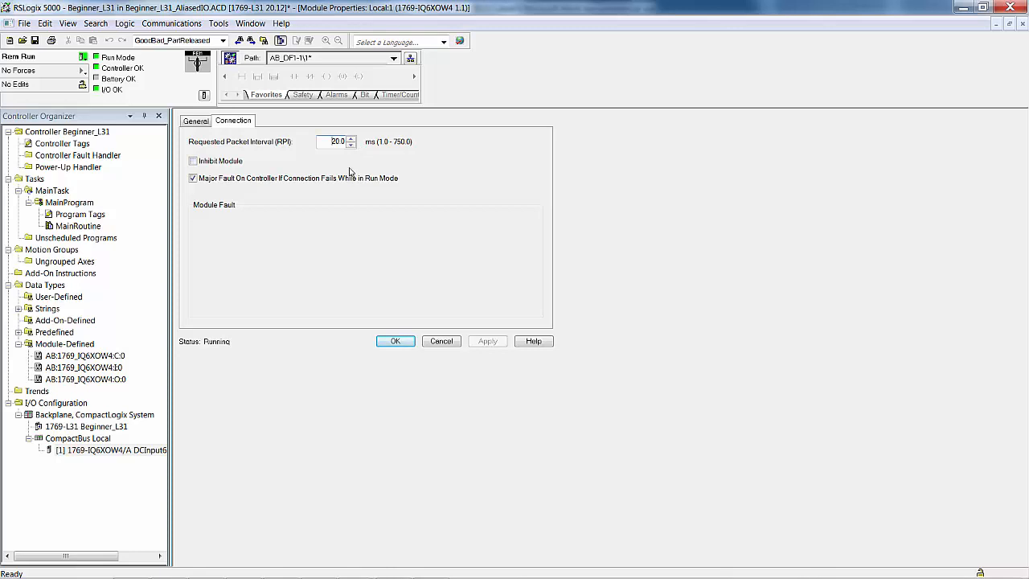
left_click(441, 341)
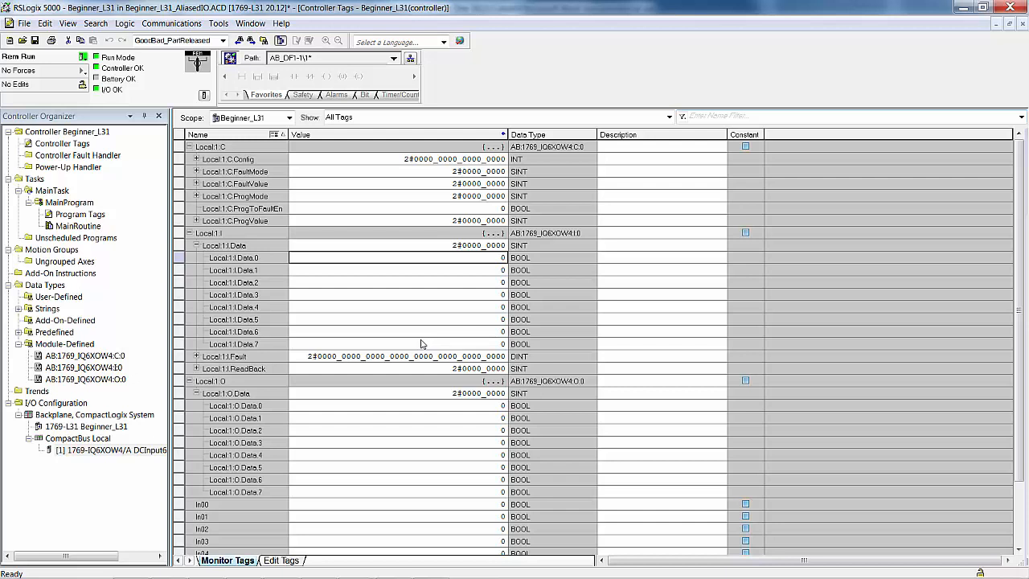
Change the controller mode to Remote Program
left_click(83, 57)
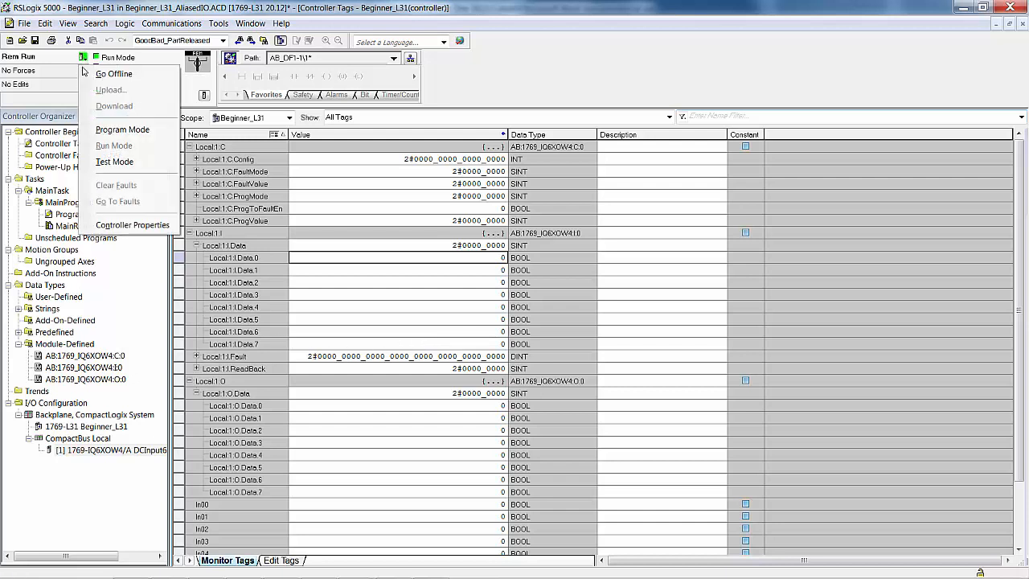
left_click(101, 130)
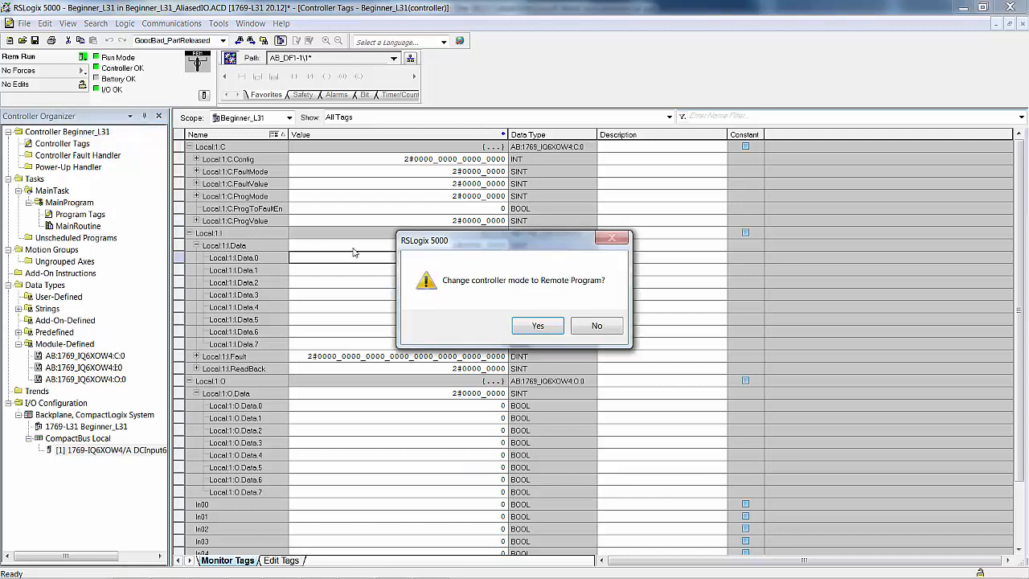
left_click(536, 326)
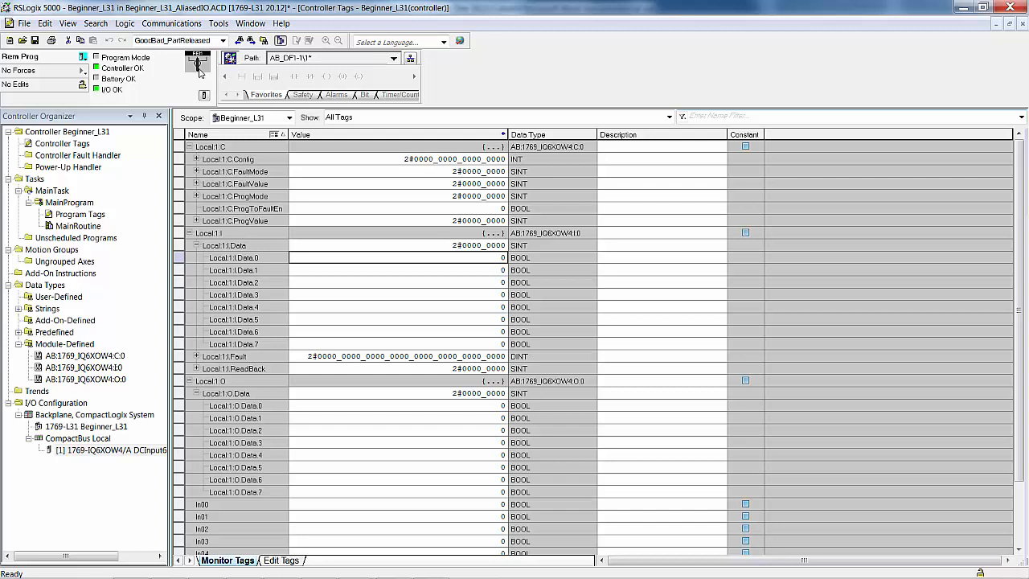
Set the output bit Local:1:O.Data.0 to 1 again, this time from the newly selected Remote Program mode
left_click(501, 407)
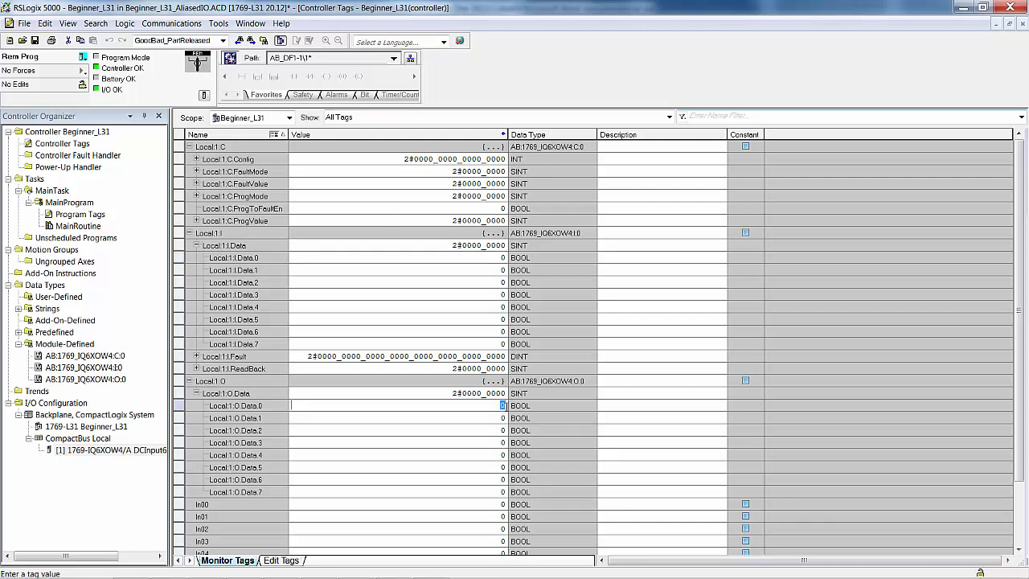
type("1")
key("Return")
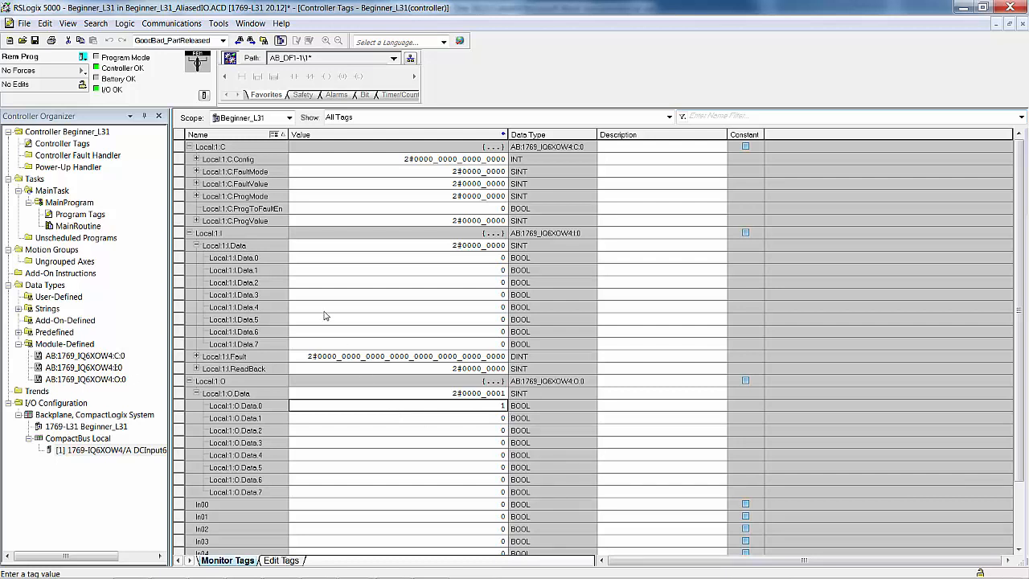
Change the controller mode to Remote Run and select the value of output bit Local:1:O.Data.0
left_click(84, 56)
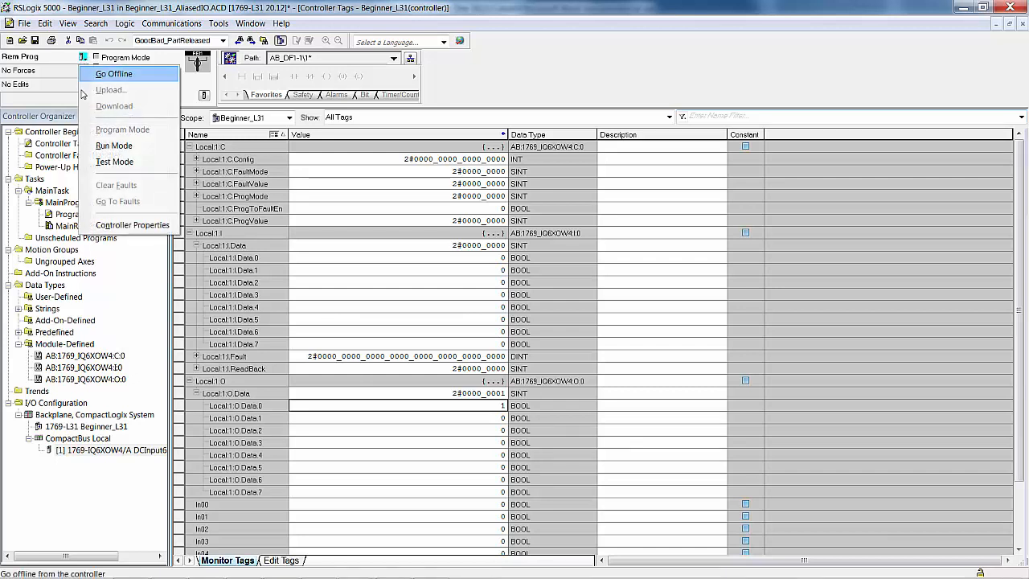
left_click(104, 146)
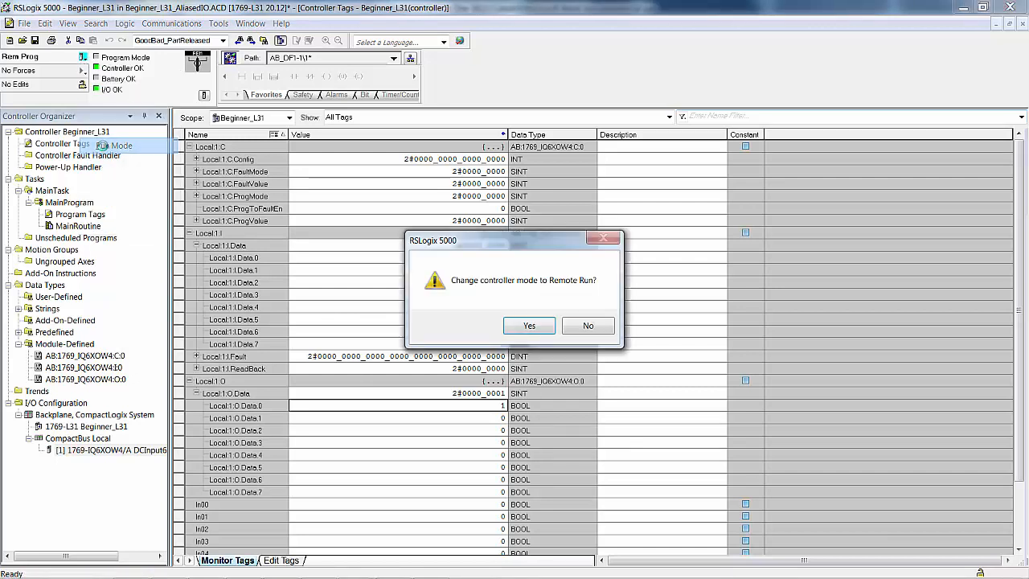
left_click(530, 326)
left_click(504, 409)
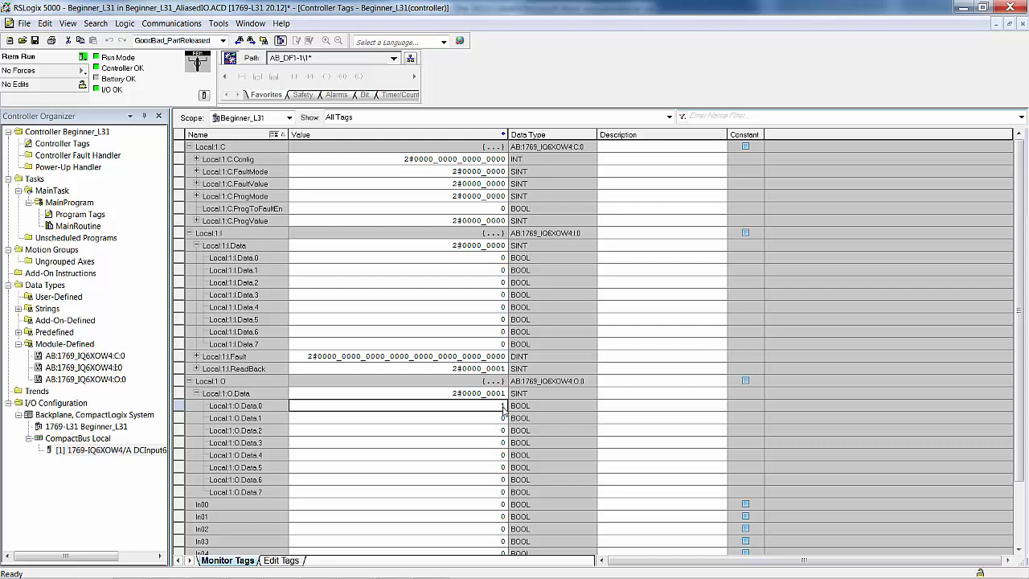
Close the controller tags and open the MainRoutine ladder of MainProgram in a maximized window
scroll(349, 514, "down", 5)
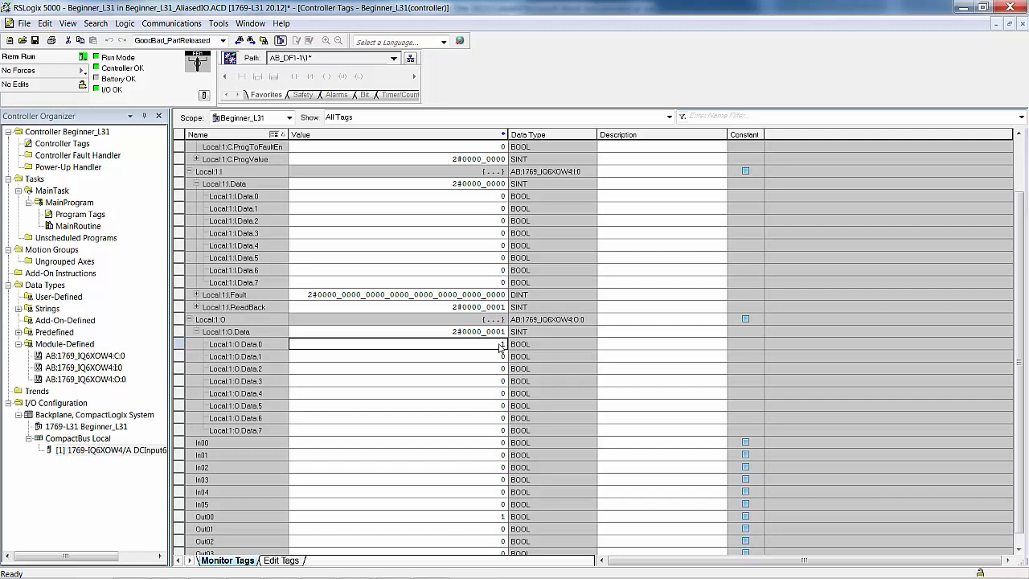
key("Return")
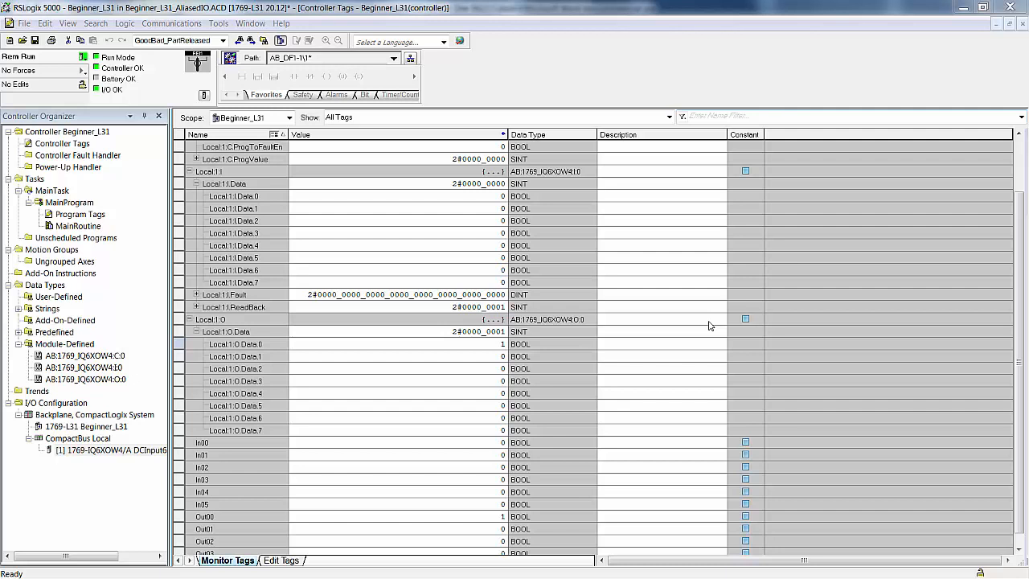
left_click(1020, 24)
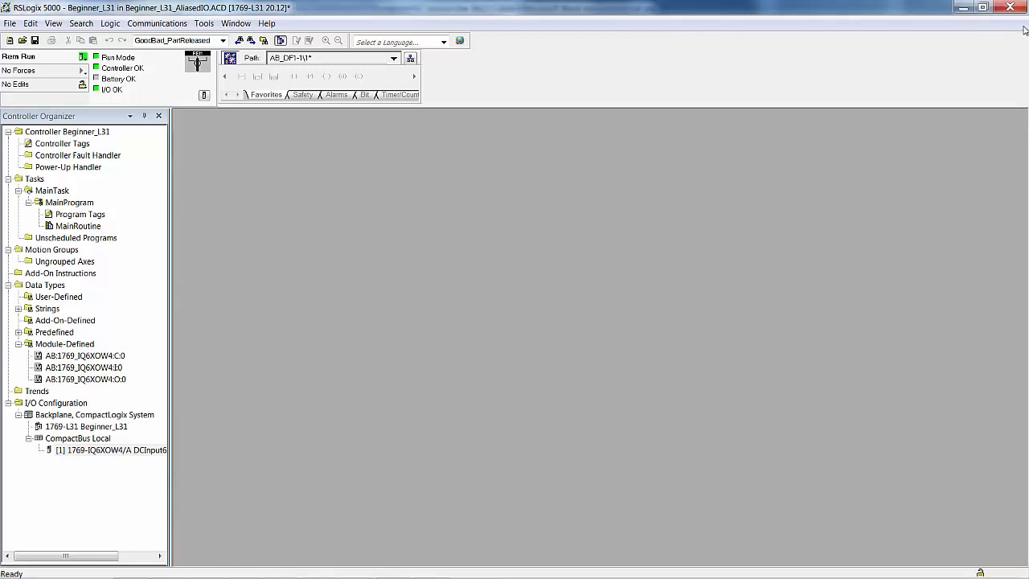
left_click(66, 229)
double_click(66, 229)
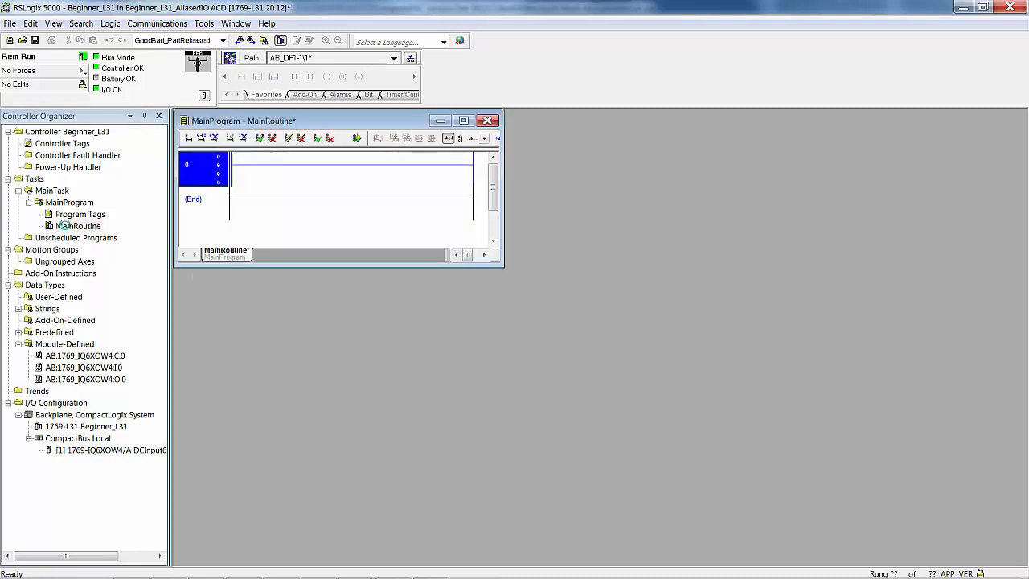
left_click(464, 121)
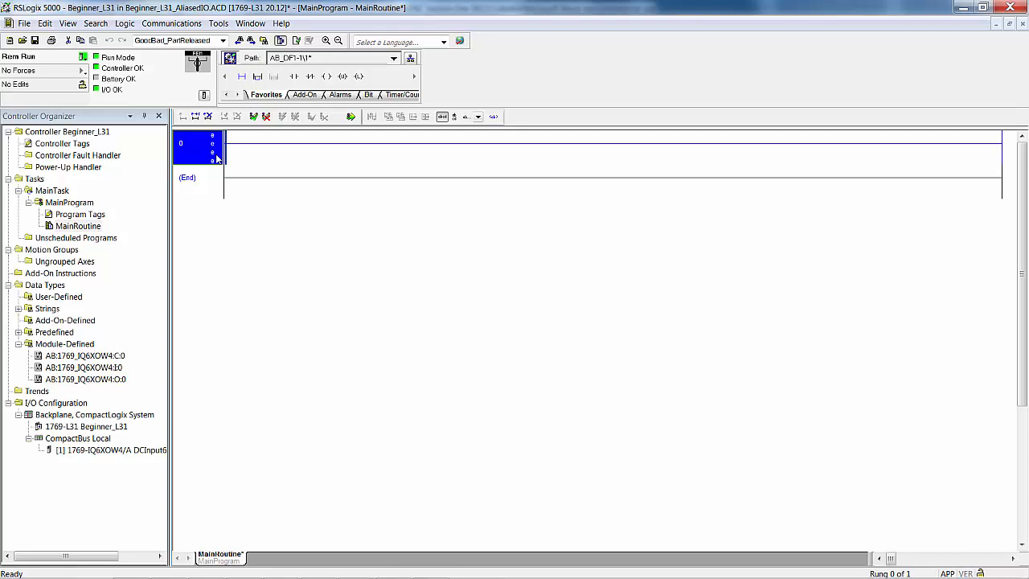
Replace the empty rung in MainRoutine with a new rung containing an Examine On and an Output Energize instruction
key("Delete")
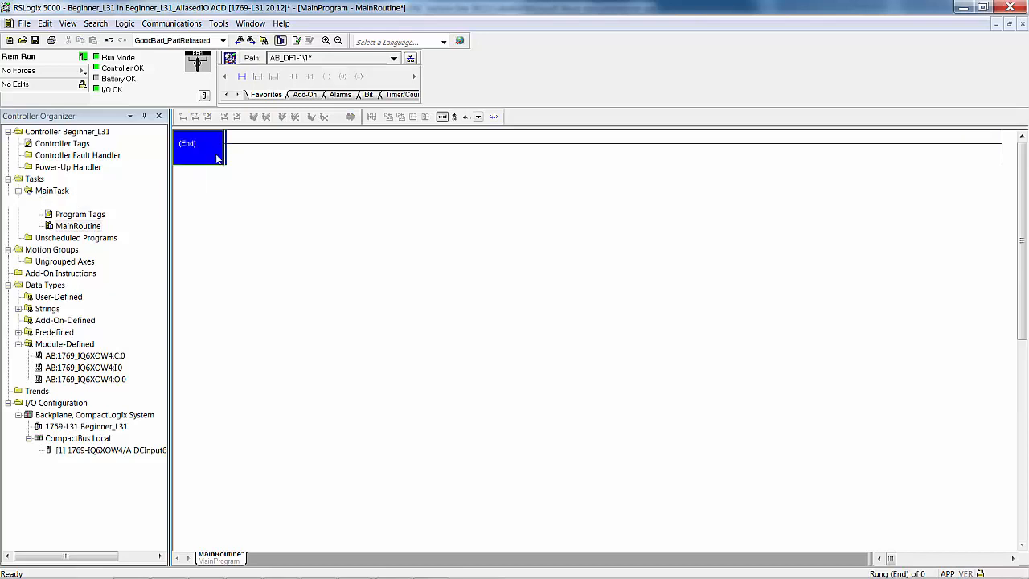
left_click(241, 77)
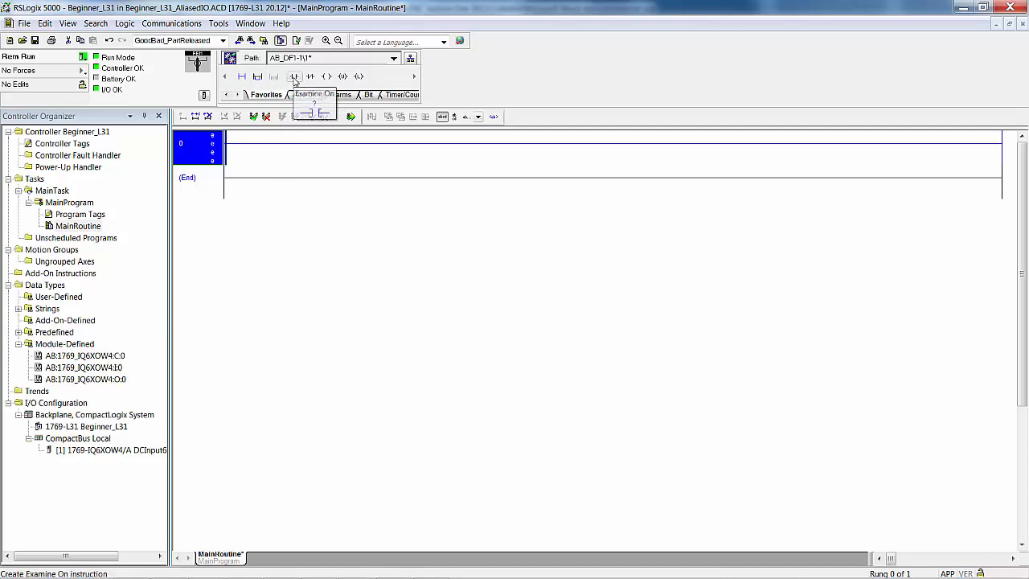
left_click(295, 78)
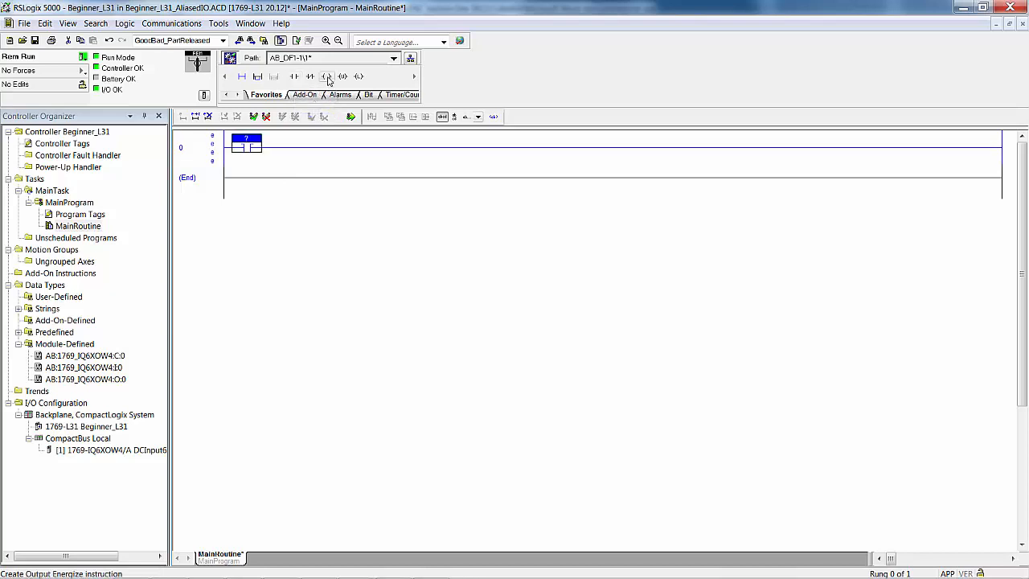
left_click(328, 77)
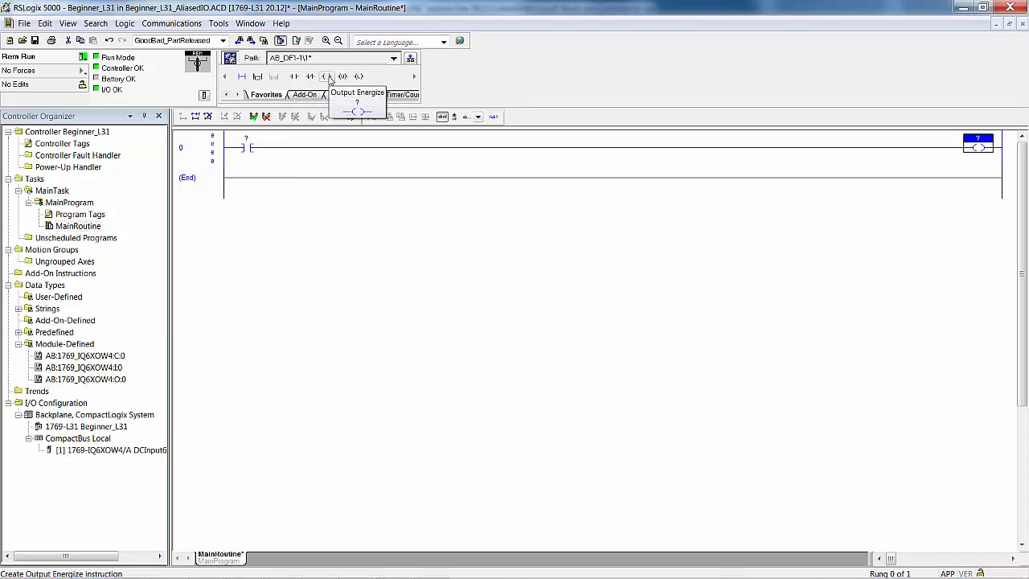
Assign the input bit Local:1:I.Data.0 to the Examine On instruction on rung 0
left_click(252, 144)
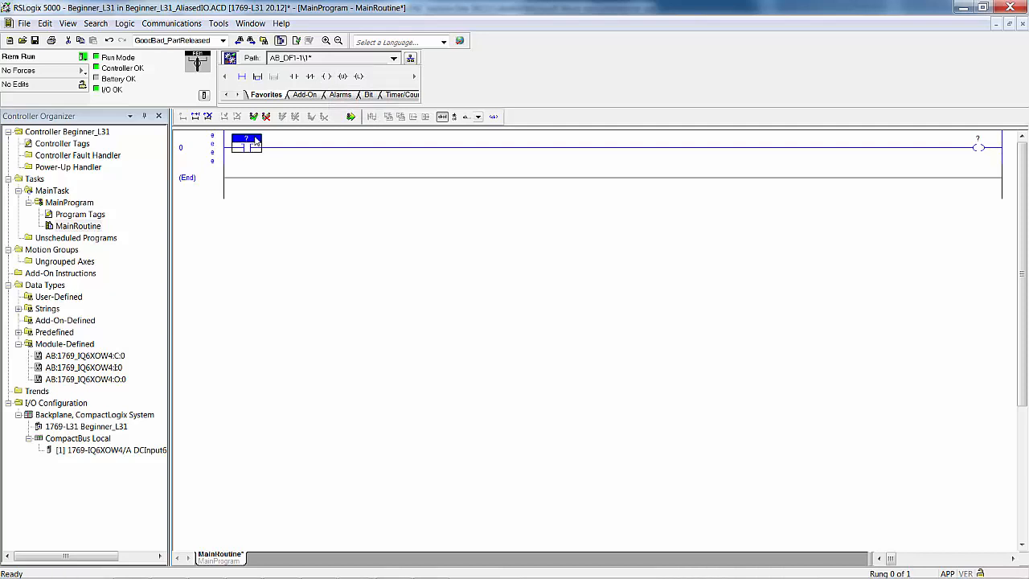
double_click(256, 139)
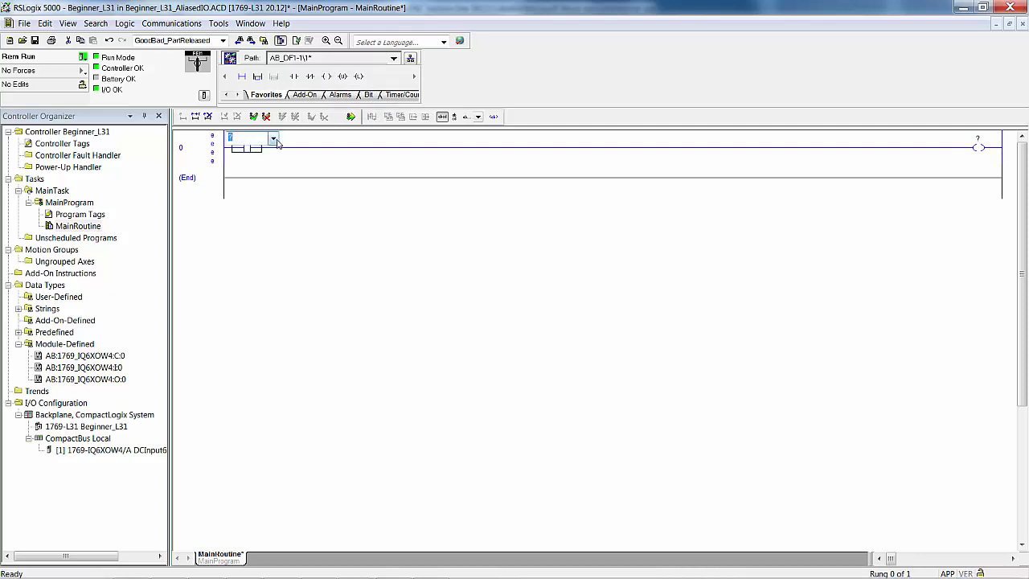
left_click(272, 140)
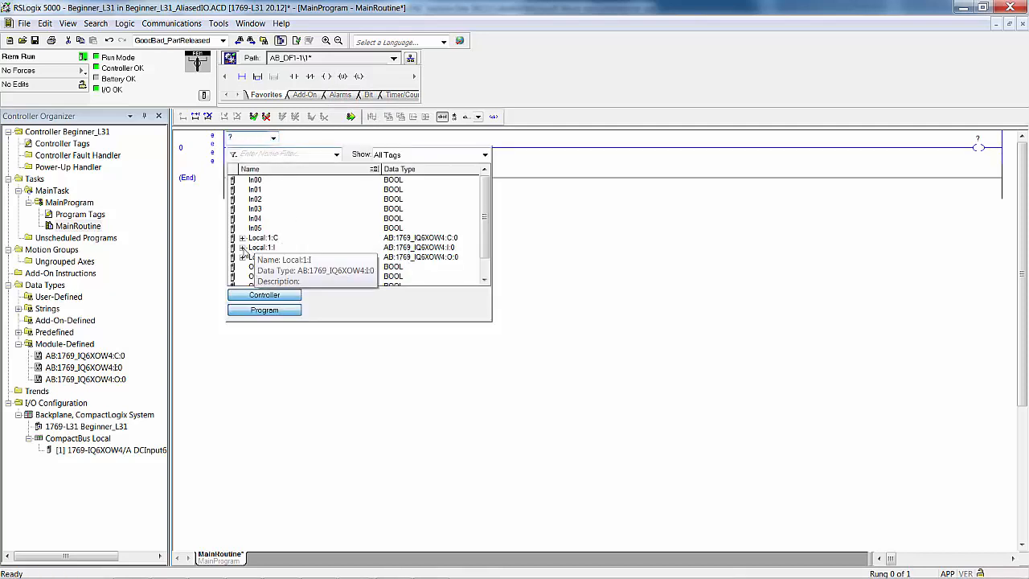
left_click(242, 247)
left_click(286, 267)
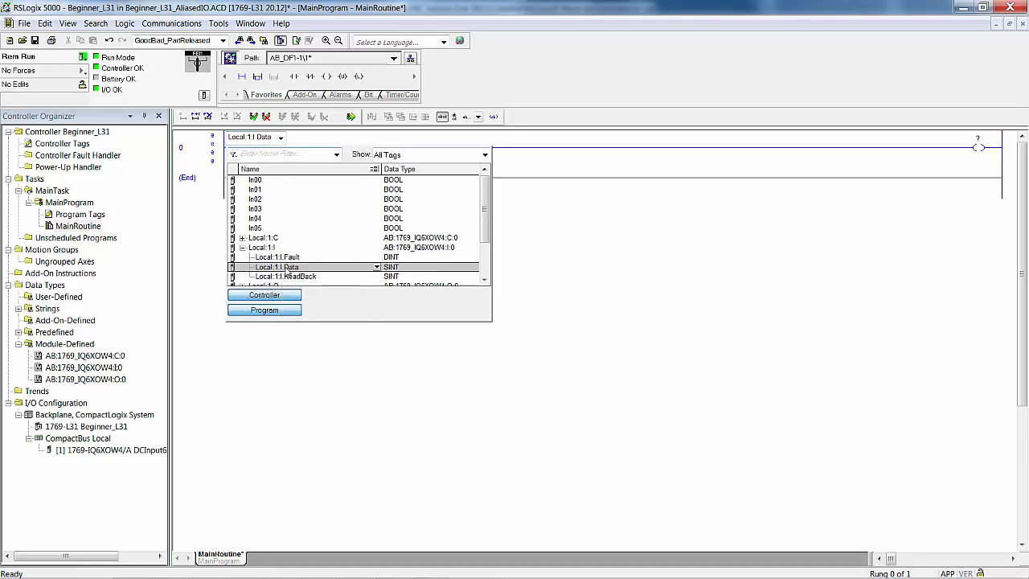
left_click(378, 267)
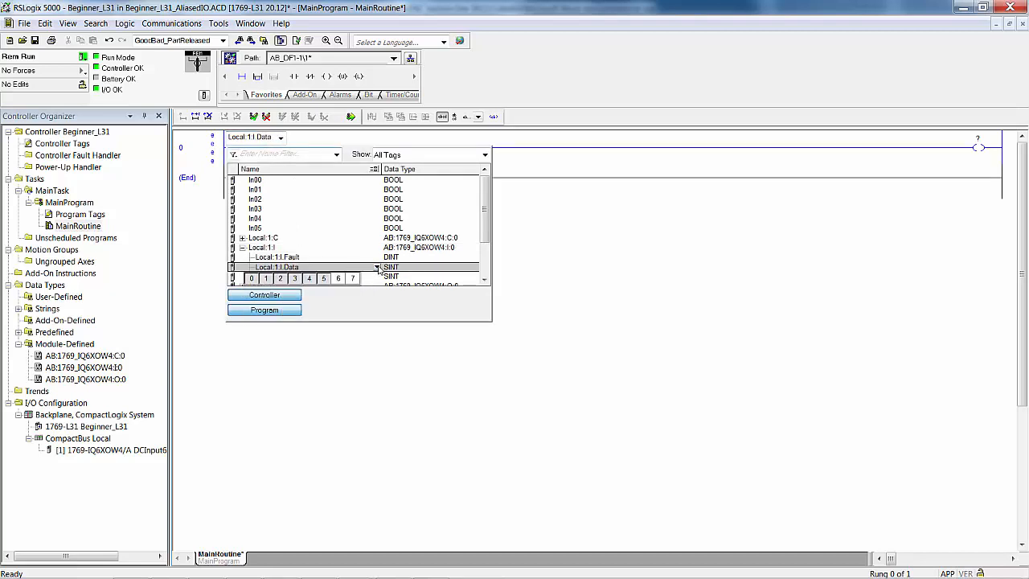
left_click(251, 279)
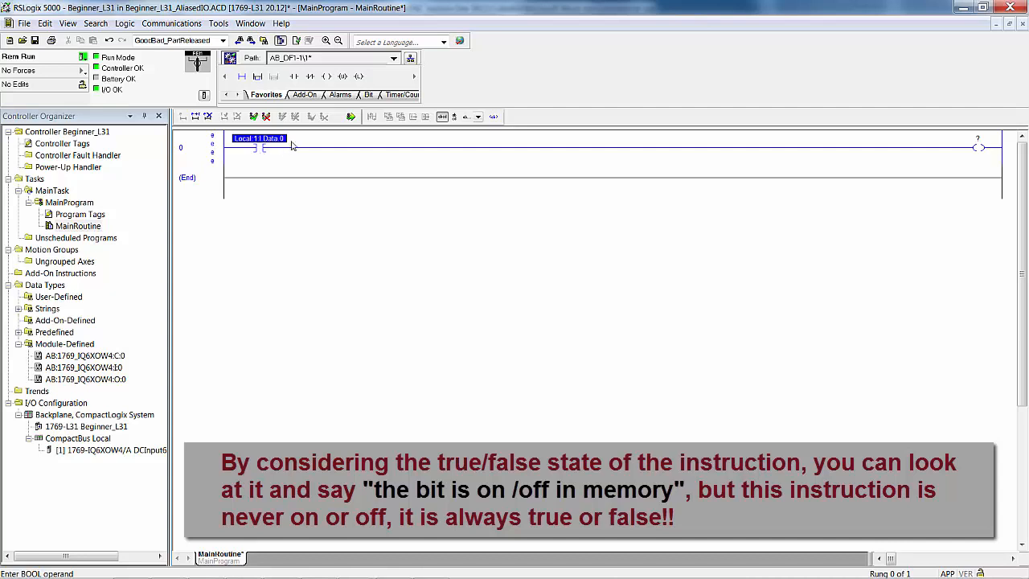
Assign the output bit Local:1:O.Data.0 to the Output Energize instruction on rung 0 and finalize all edits in MainProgram
left_click(325, 77)
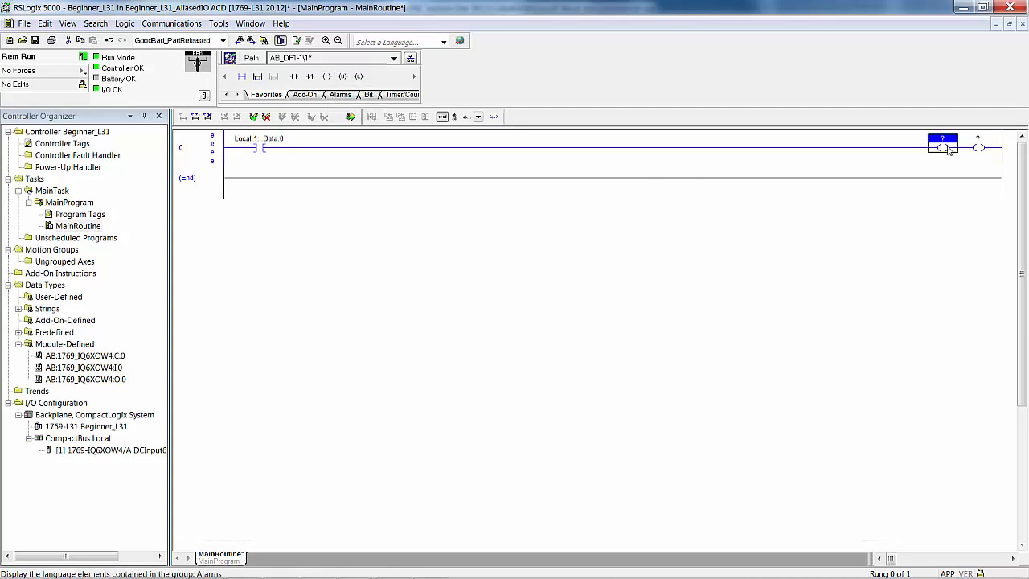
key("Delete")
double_click(977, 139)
left_click(1006, 139)
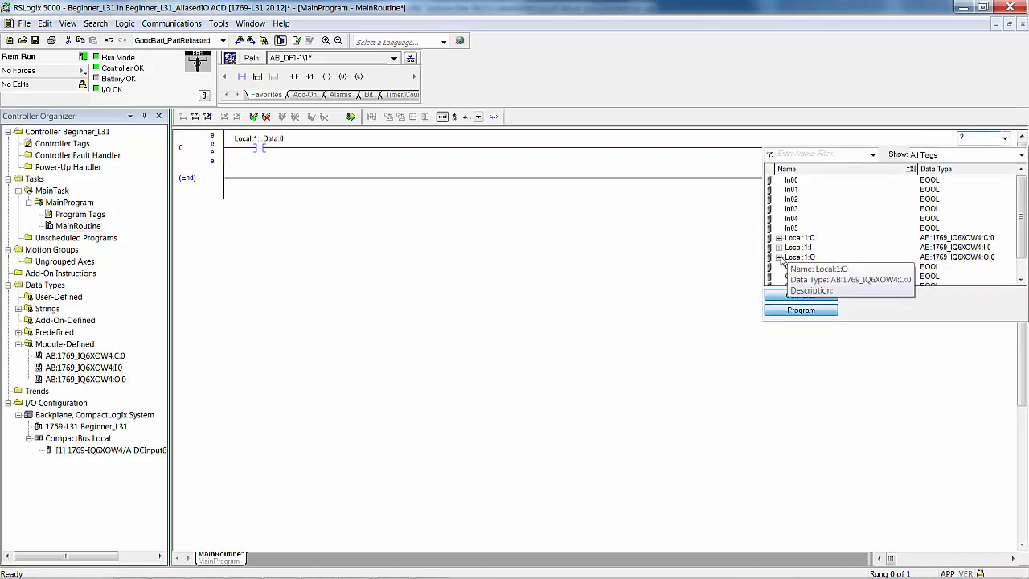
left_click(779, 258)
left_click(818, 267)
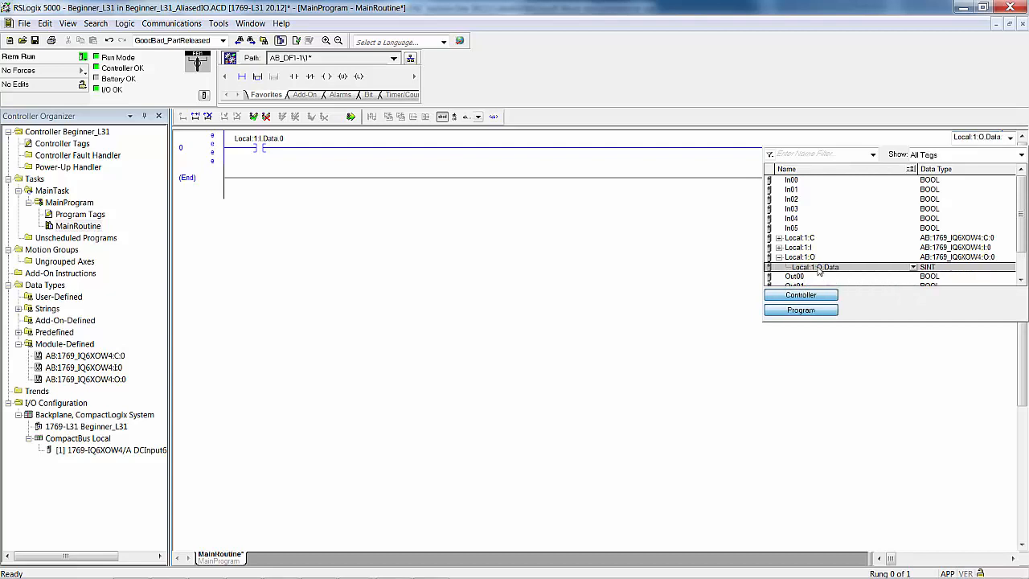
left_click(914, 267)
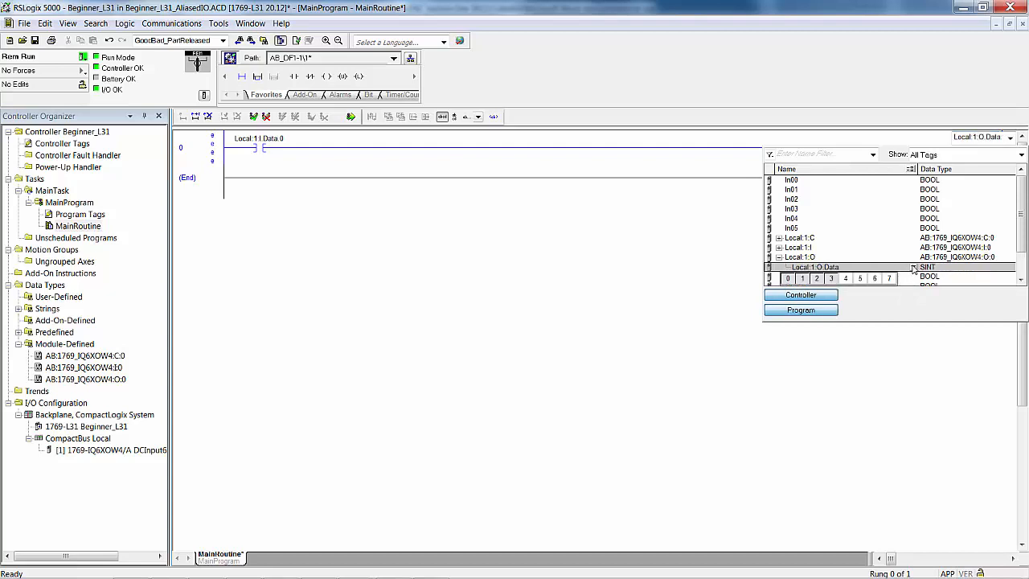
left_click(789, 279)
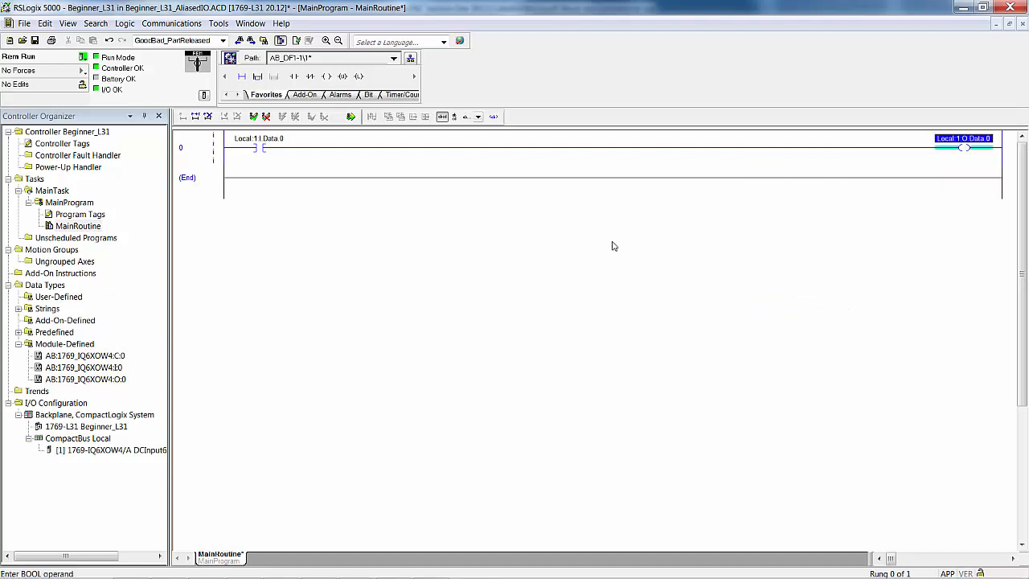
left_click(351, 118)
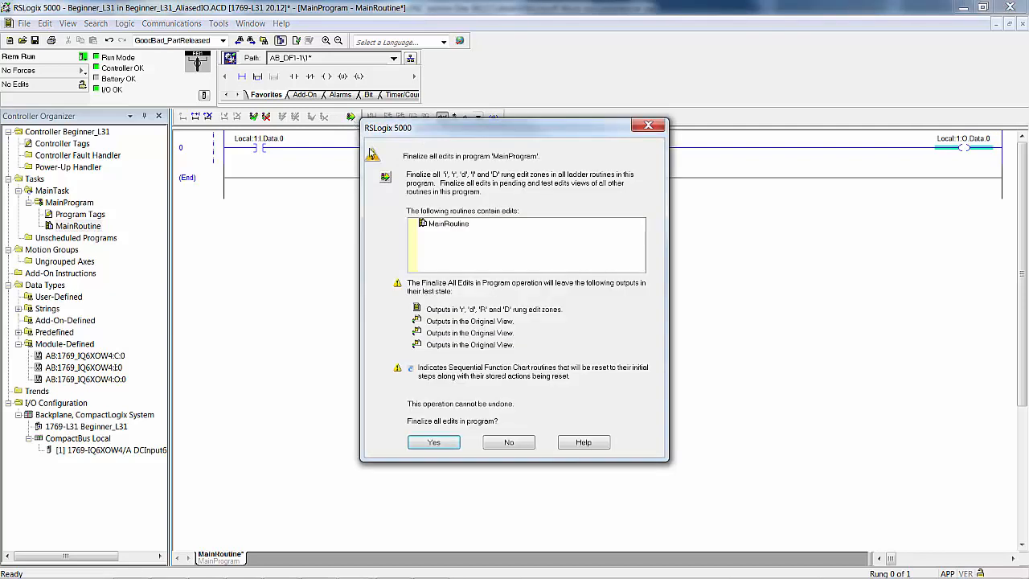
left_click(425, 445)
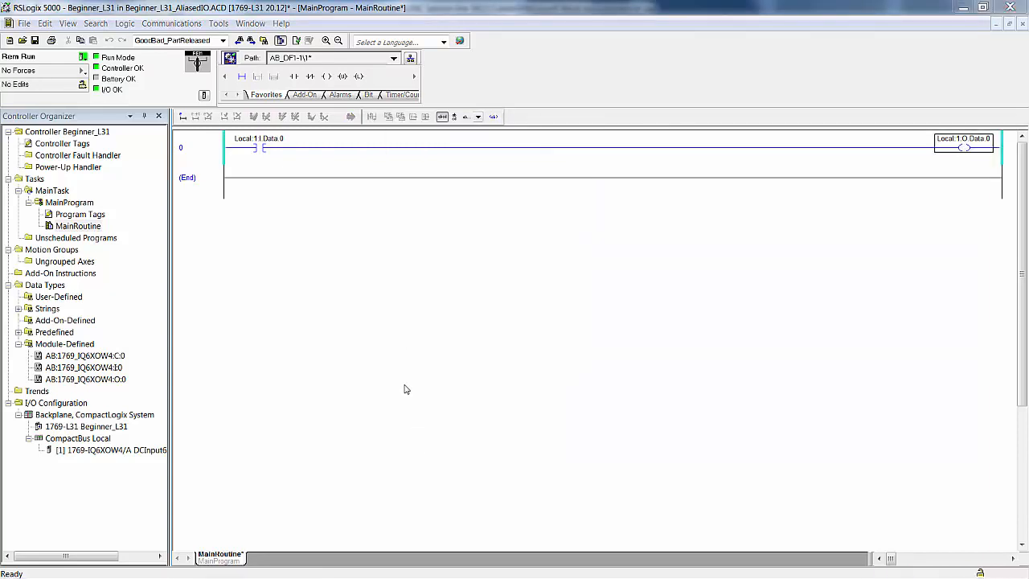
Duplicate rung 0 directly below itself as rung 1
left_click(217, 187)
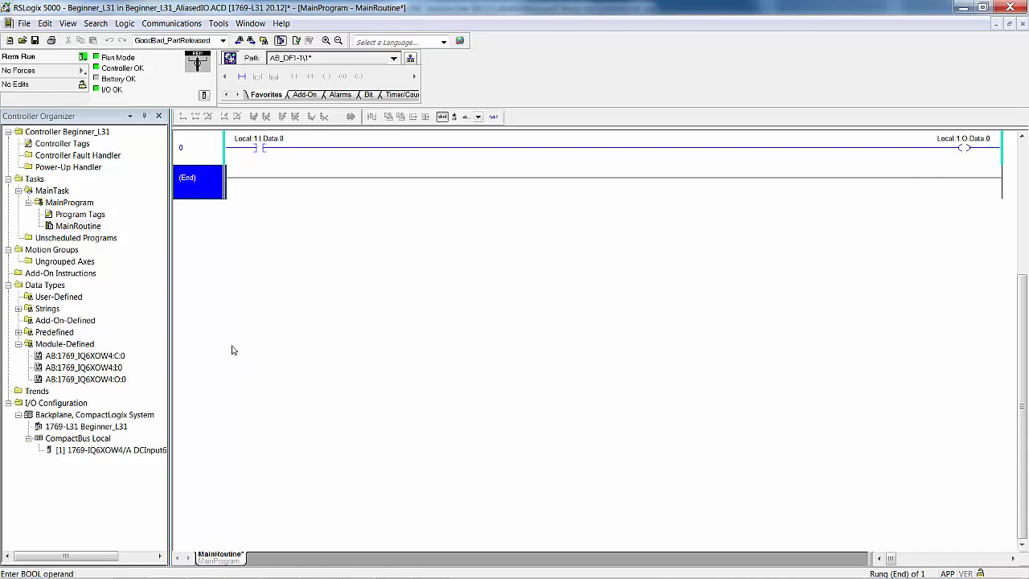
left_click(208, 155)
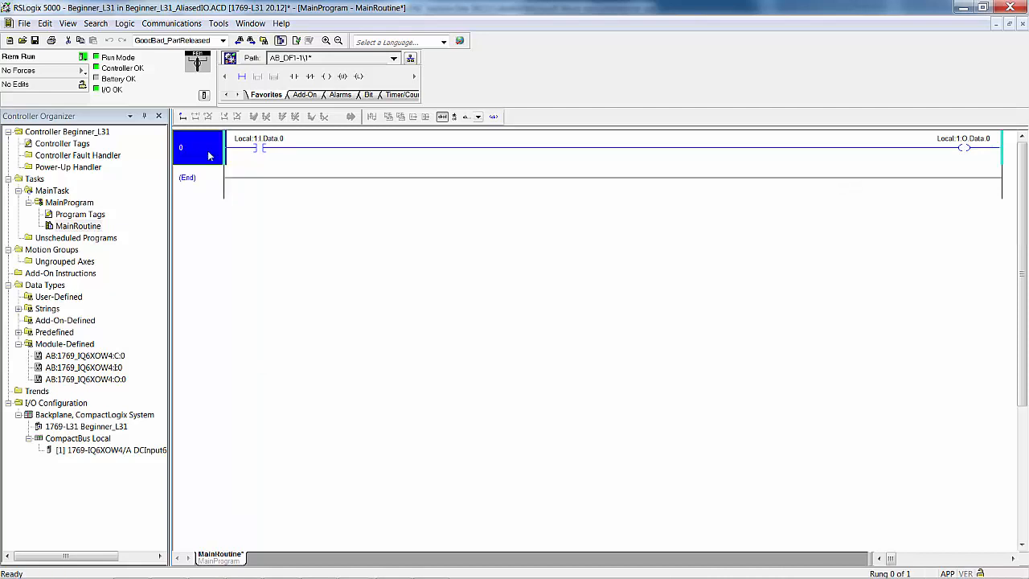
key("ctrl+c")
key("ctrl+v")
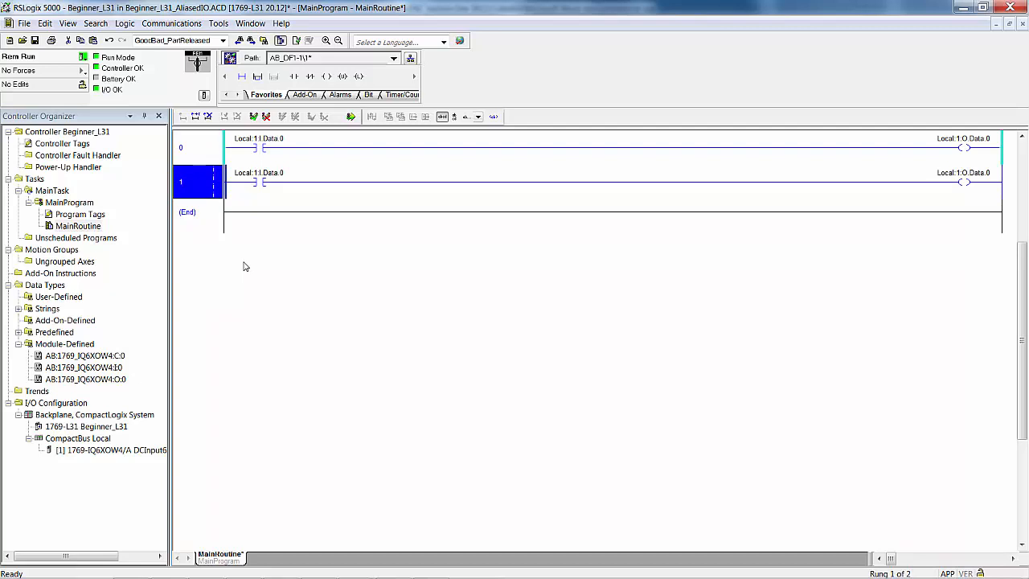
Change the Examine On operand on rung 1 to the alias tag In00
double_click(253, 174)
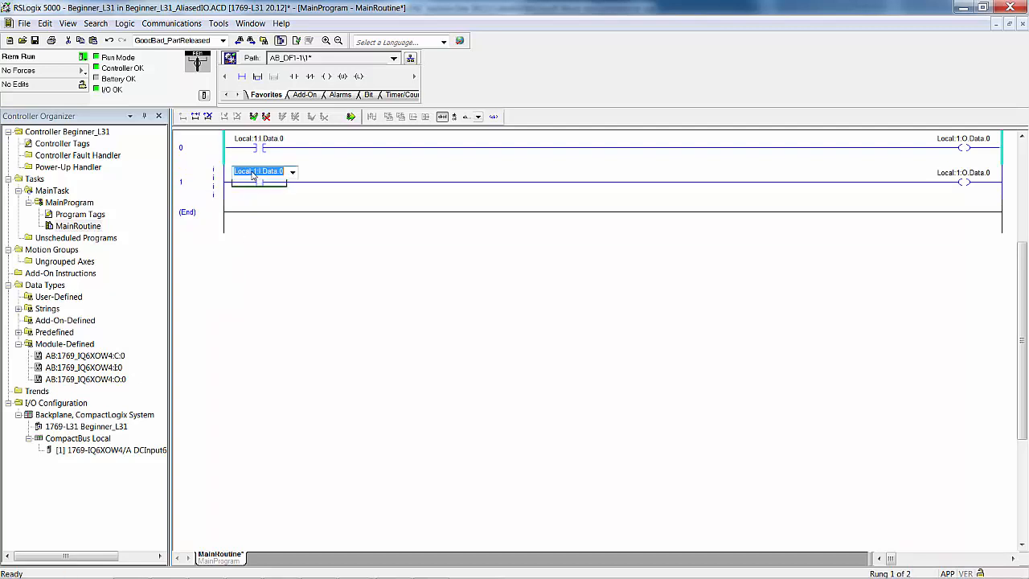
left_click(295, 173)
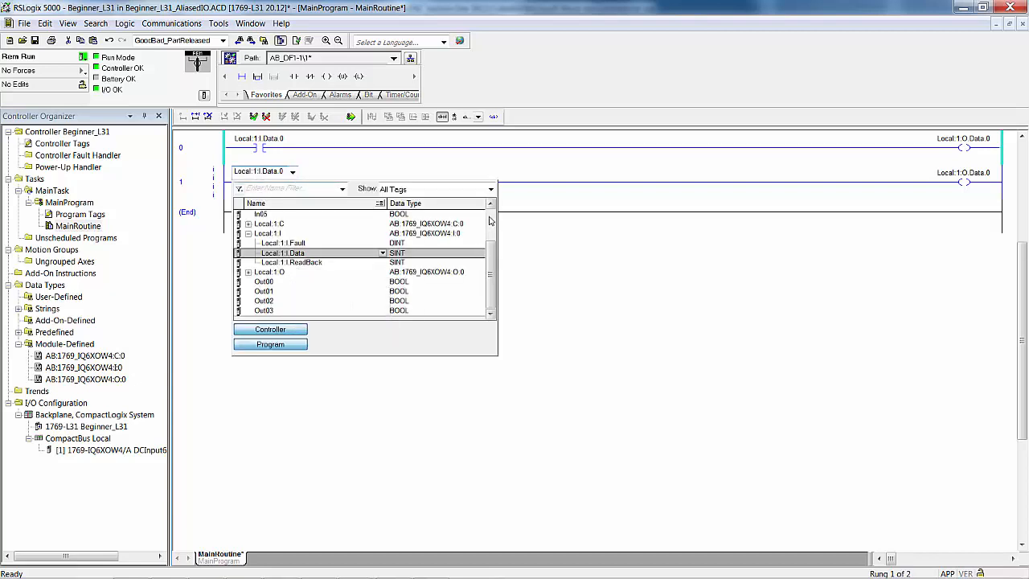
scroll(322, 257, "up", 2)
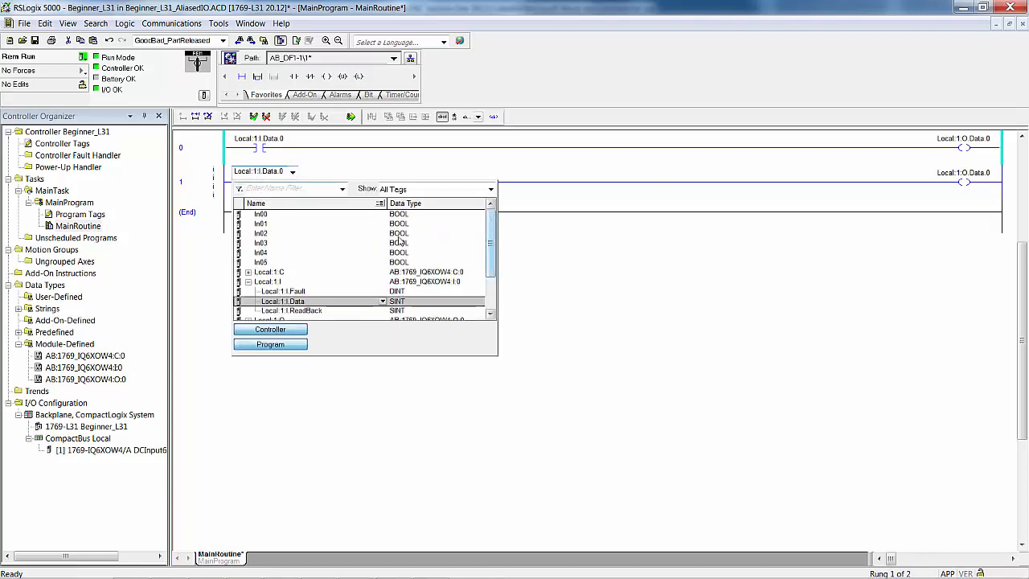
left_click(261, 213)
left_click(265, 227)
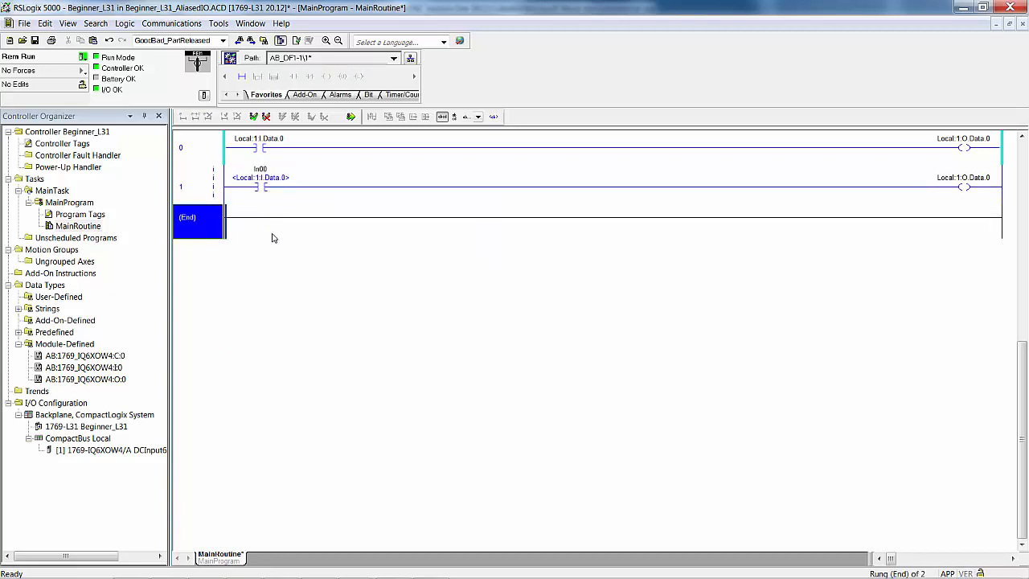
Change the Output Energize operand on rung 1 to the alias tag Out00 and finalize all edits in MainProgram
left_click(966, 185)
double_click(966, 178)
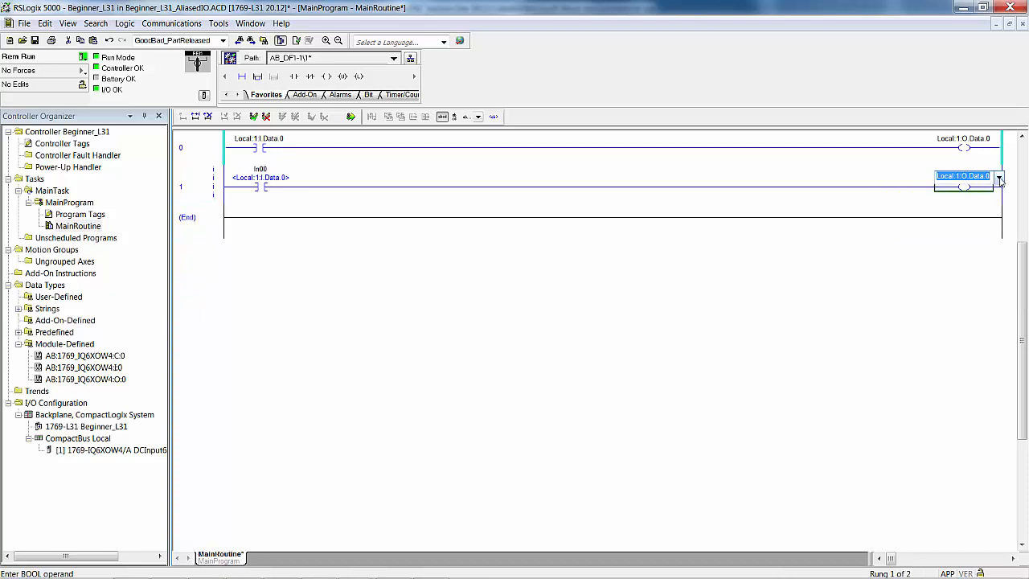
left_click(999, 176)
double_click(794, 287)
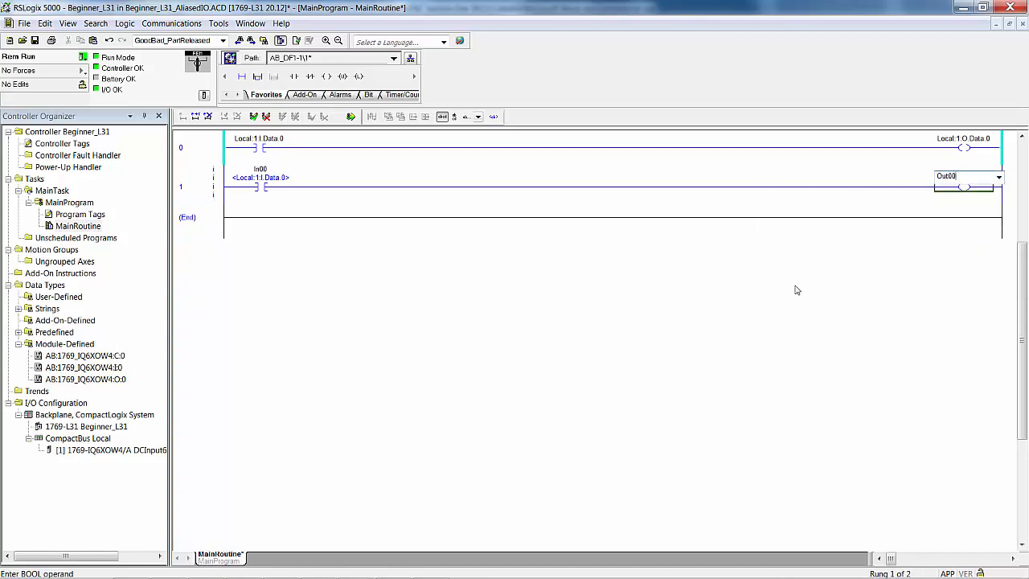
key("Return")
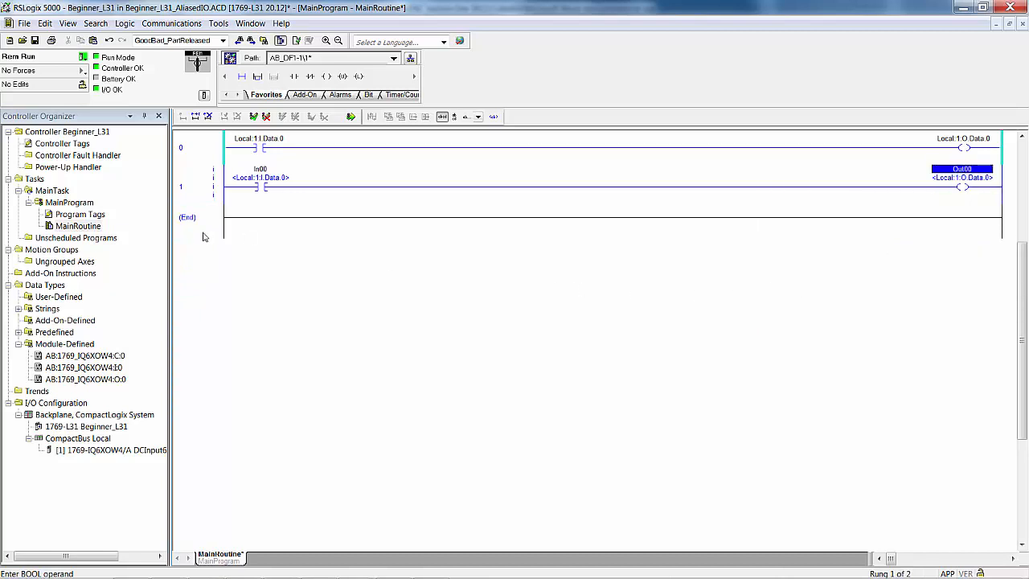
left_click(352, 117)
left_click(429, 445)
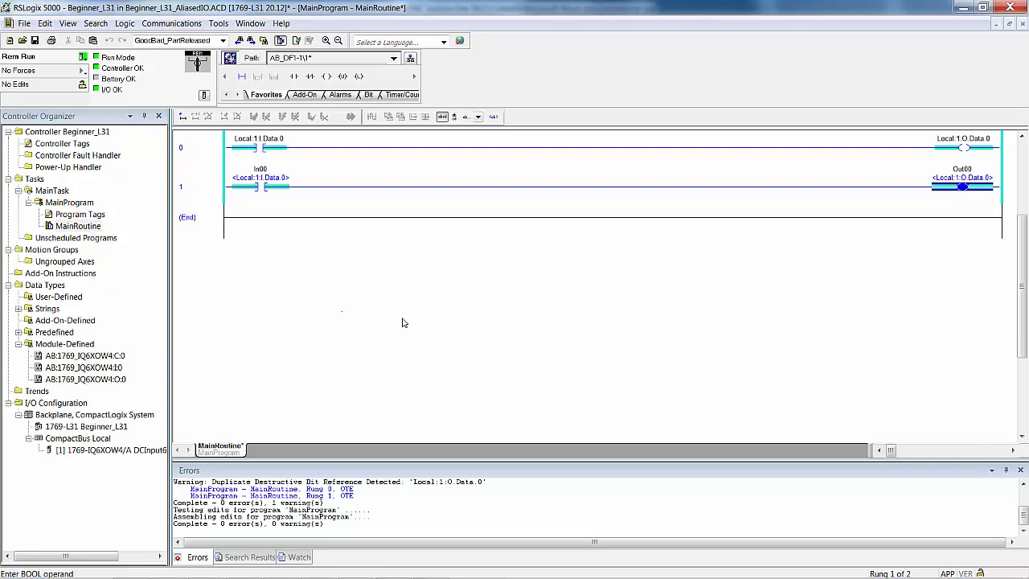
Delete rungs 0 and 1 from MainRoutine and finalize all edits in the program
left_click(203, 159)
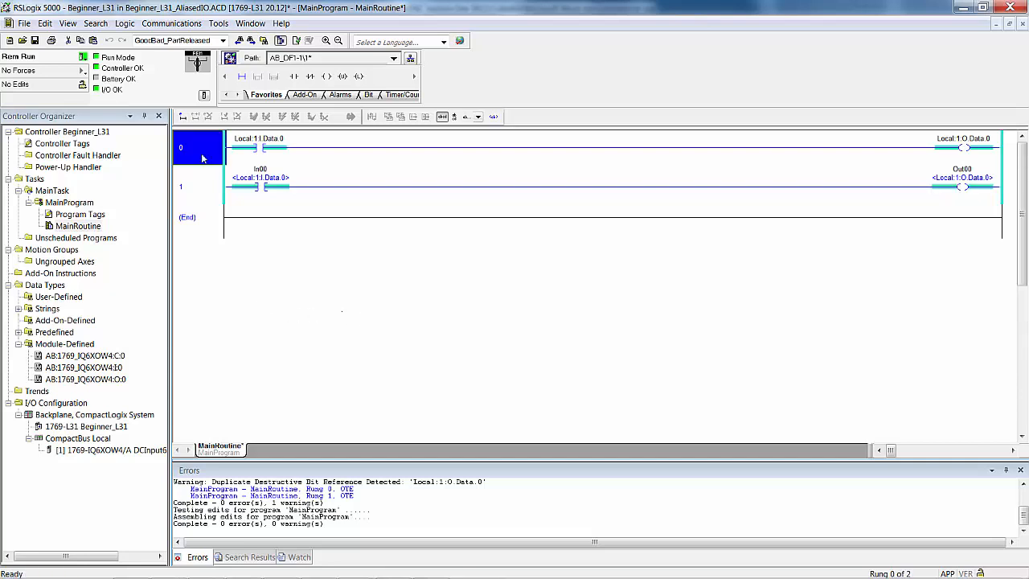
left_click(211, 190)
key("Delete")
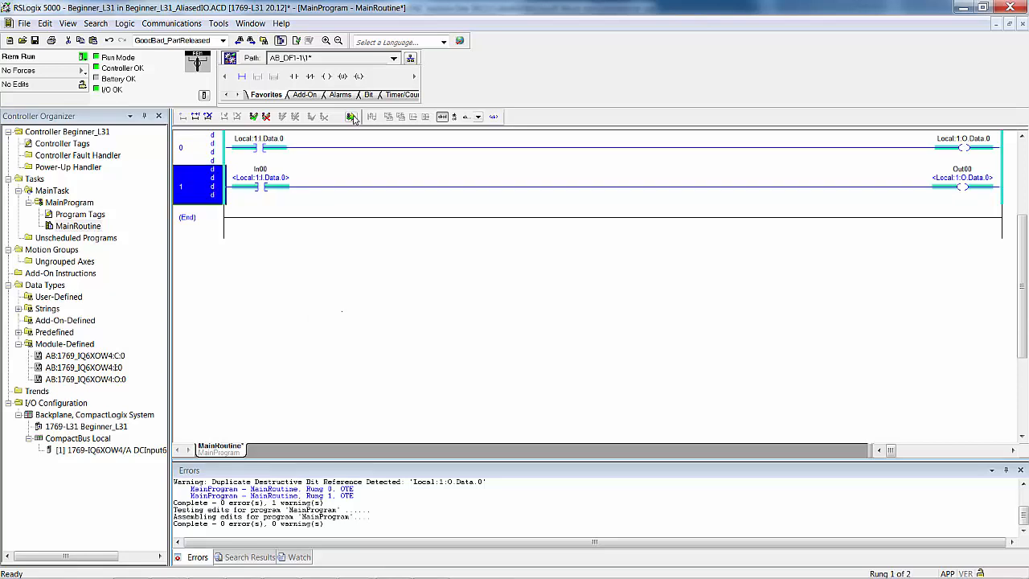
left_click(351, 118)
left_click(426, 443)
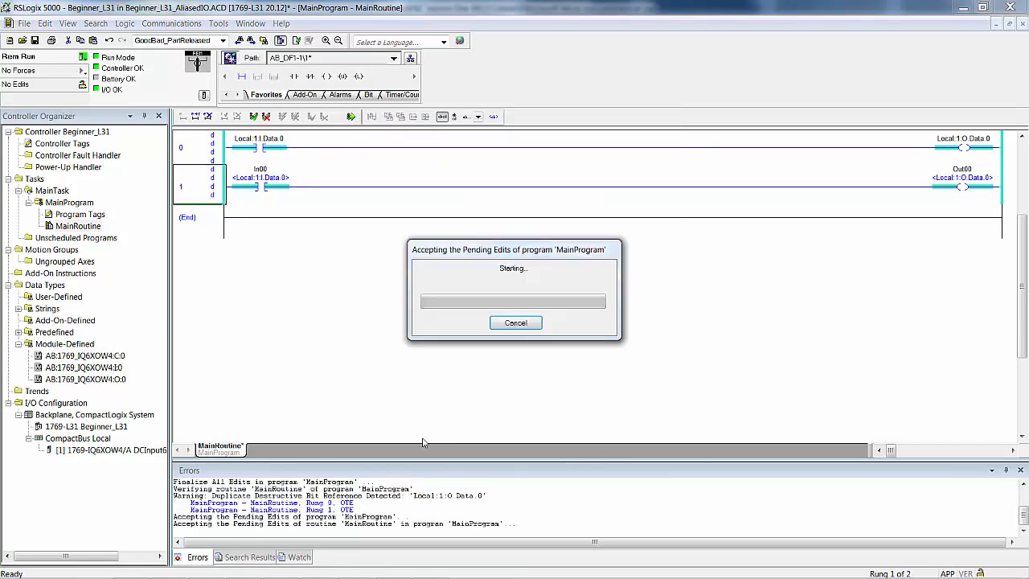